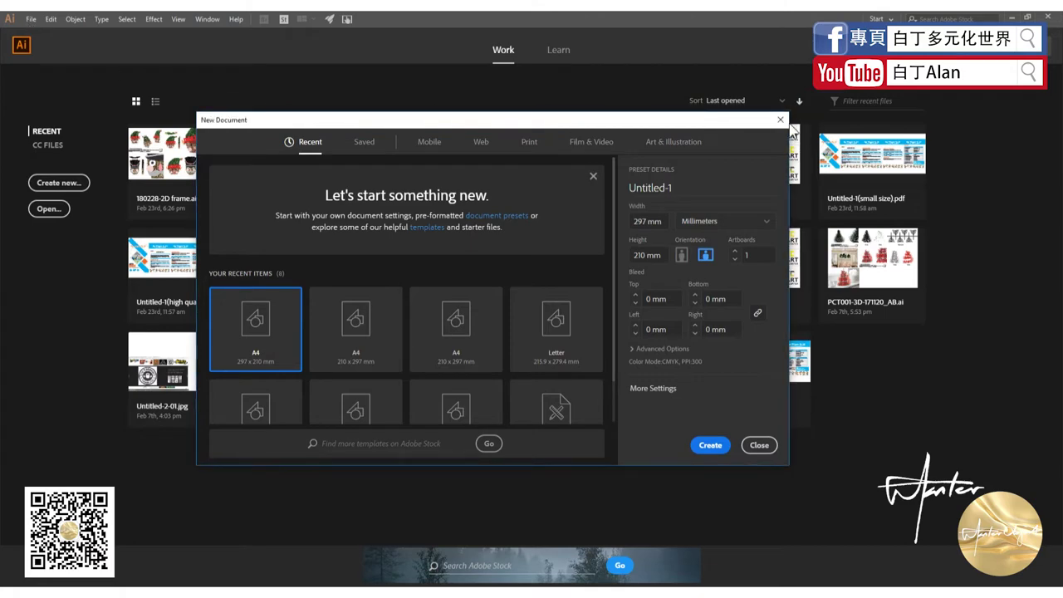
# - Start a new document and browse the Mobile, Web and Print preset tabs
pyautogui.click(779, 119)
pyautogui.click(31, 19)
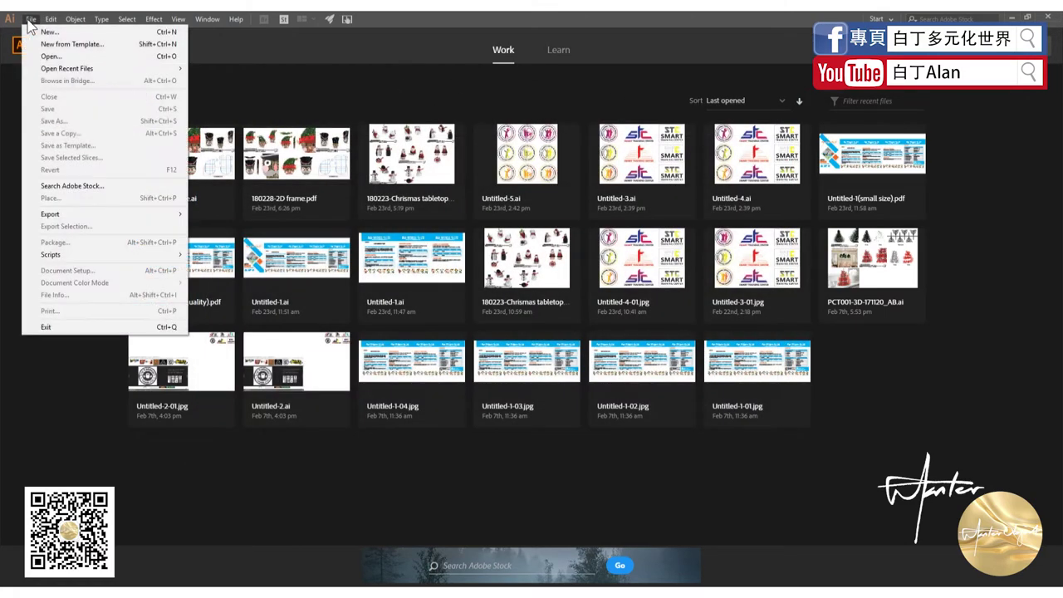
pyautogui.click(50, 31)
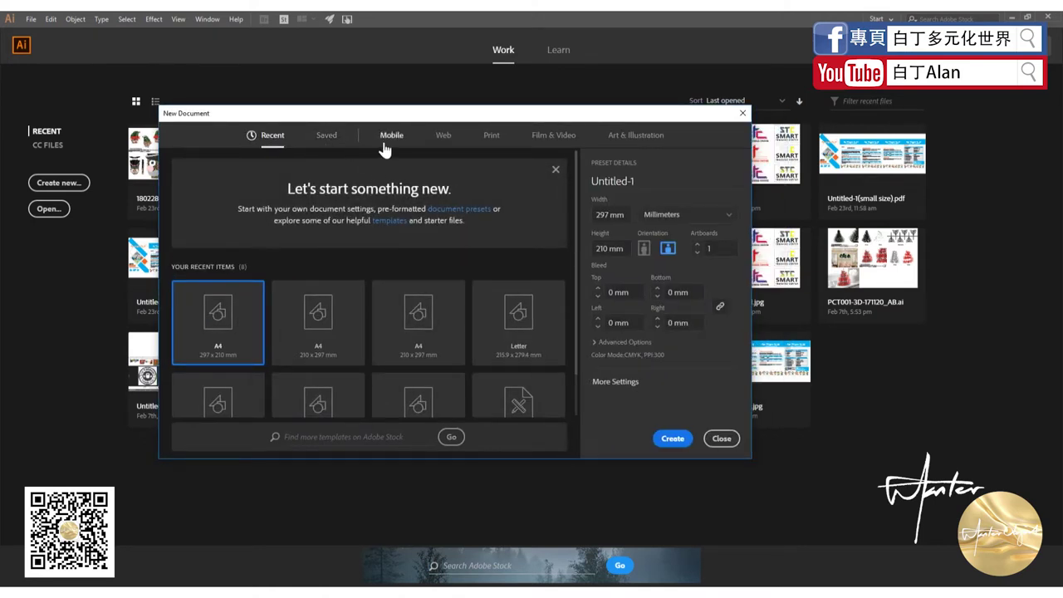
pyautogui.click(398, 134)
pyautogui.click(444, 137)
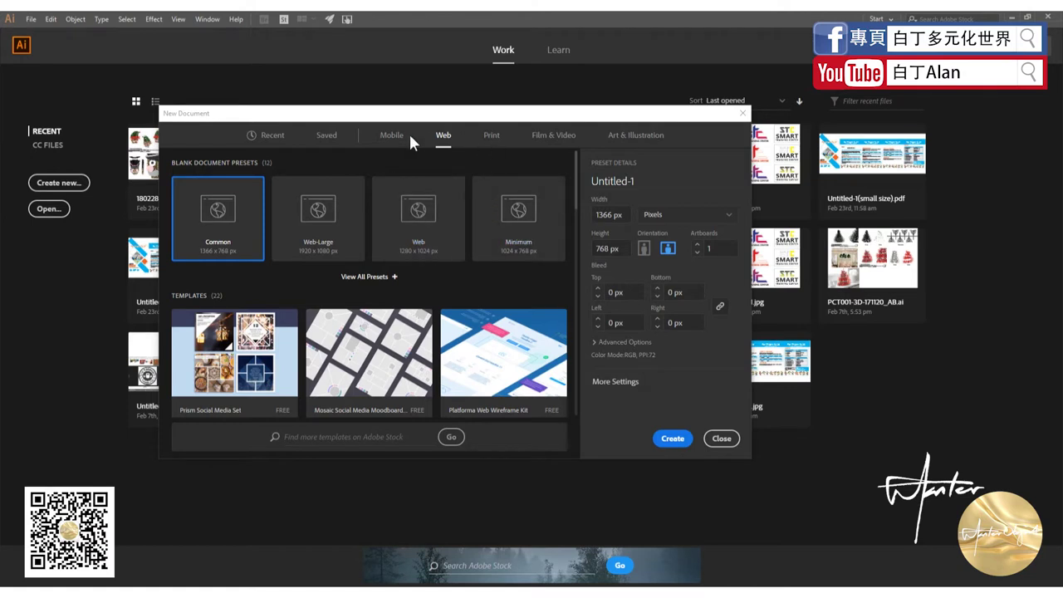
pyautogui.click(488, 137)
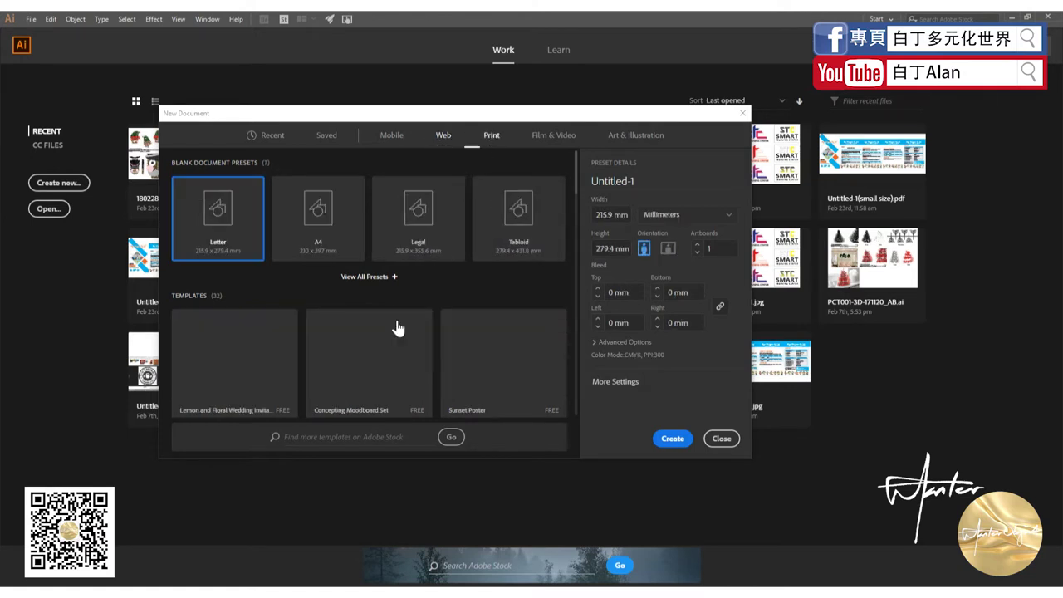
# - Recheck the Web and Mobile presets, then pick the Print A4 preset, 210 × 297 mm
pyautogui.click(320, 239)
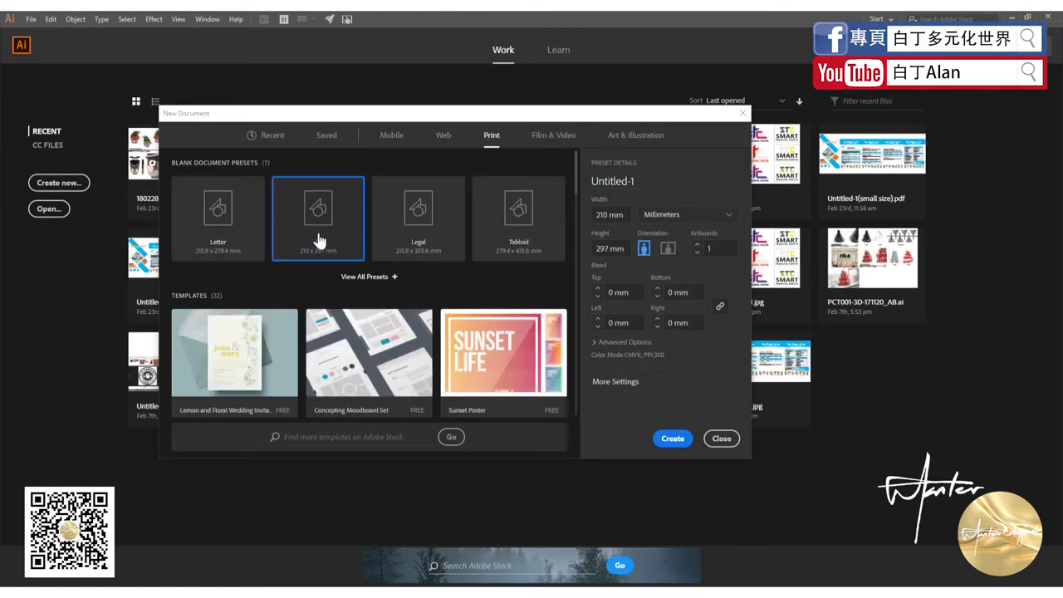
pyautogui.click(441, 136)
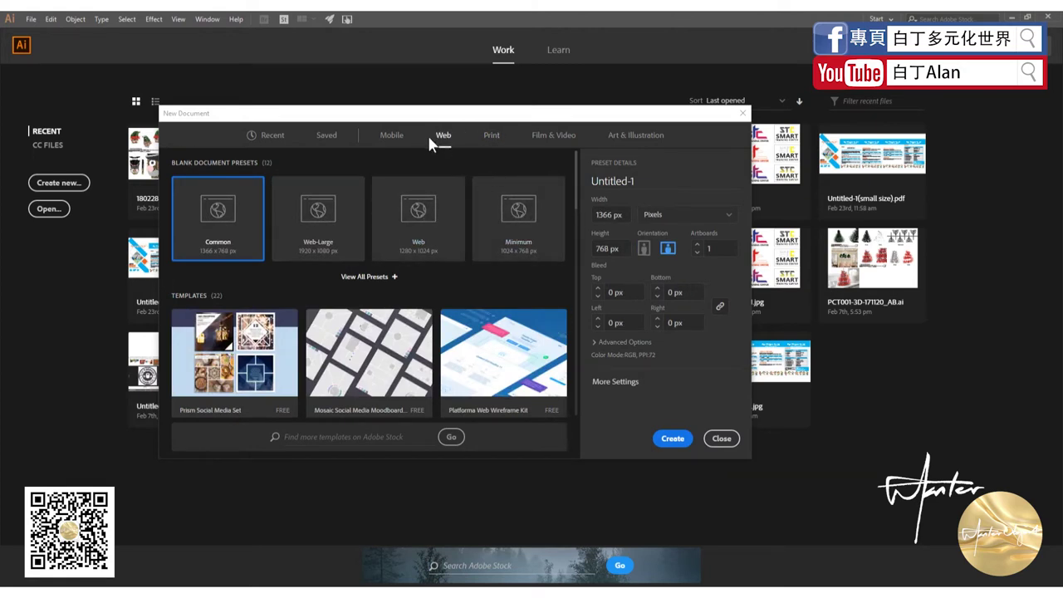
pyautogui.click(403, 143)
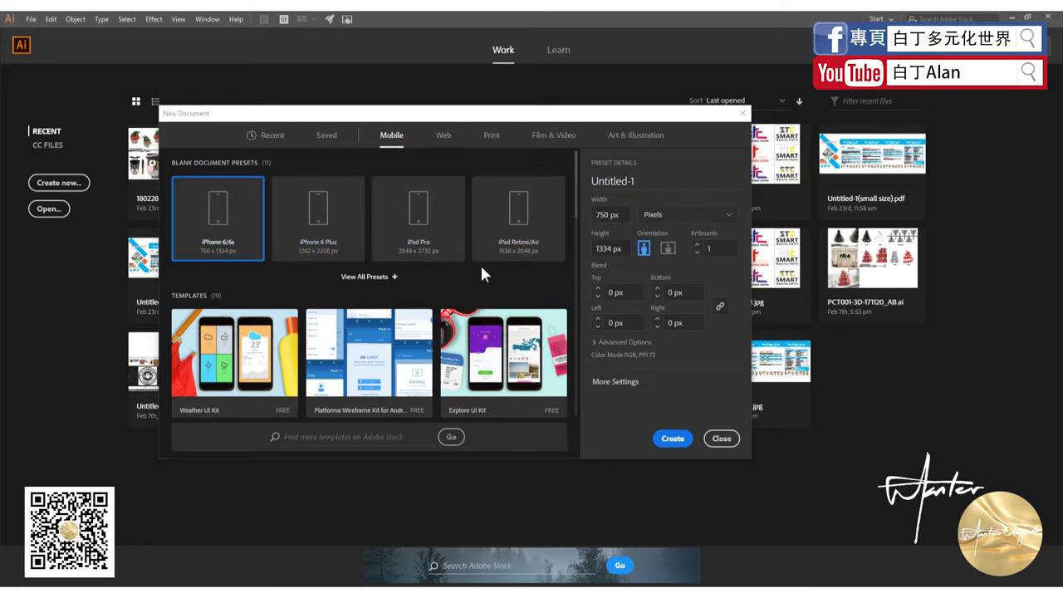
pyautogui.scroll(-1, 482, 274)
pyautogui.scroll(1, 481, 274)
pyautogui.click(444, 140)
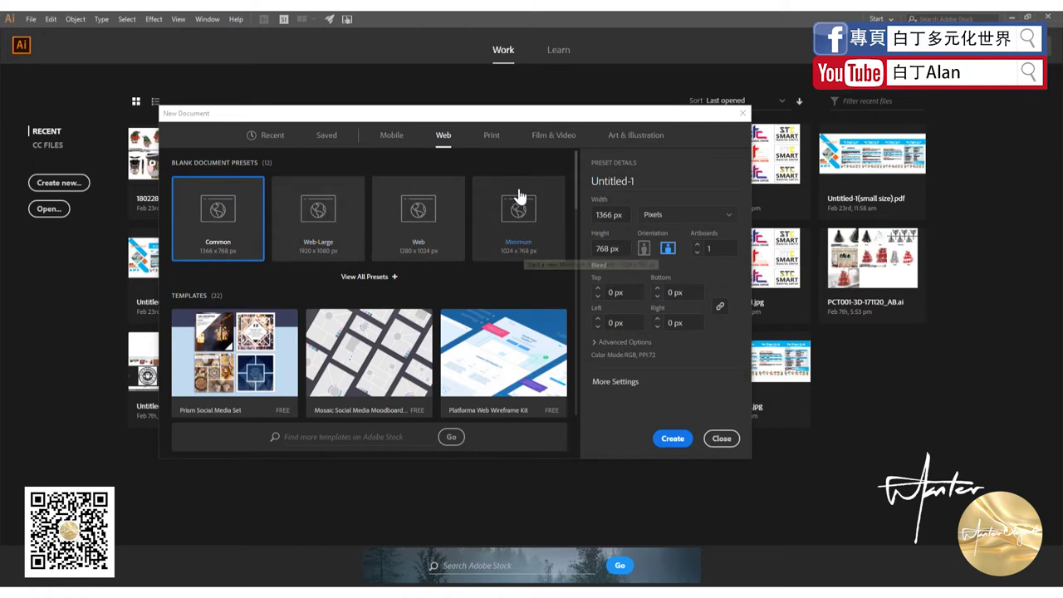
pyautogui.click(497, 135)
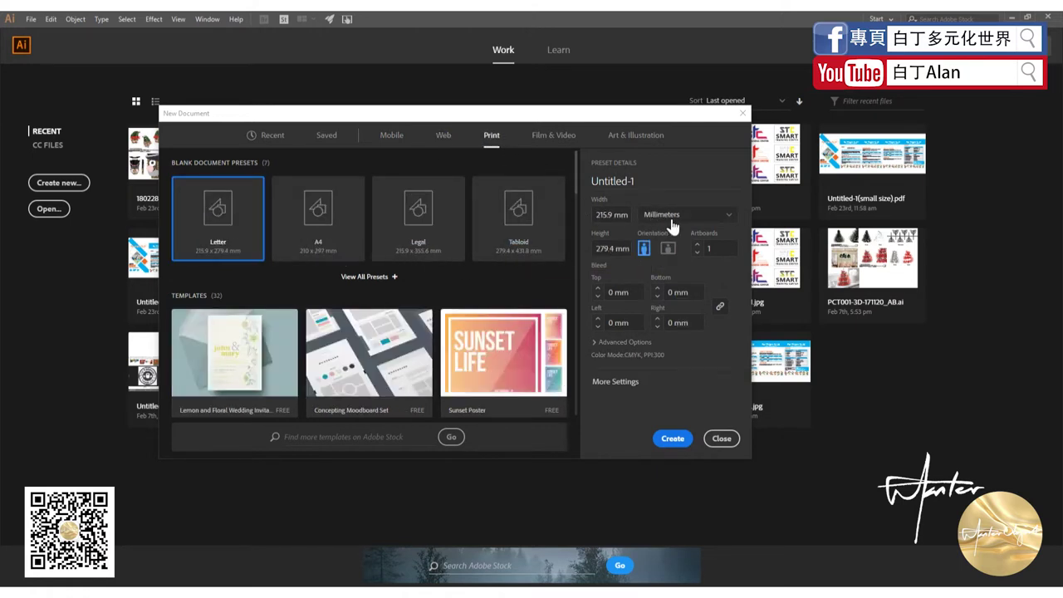
pyautogui.click(307, 221)
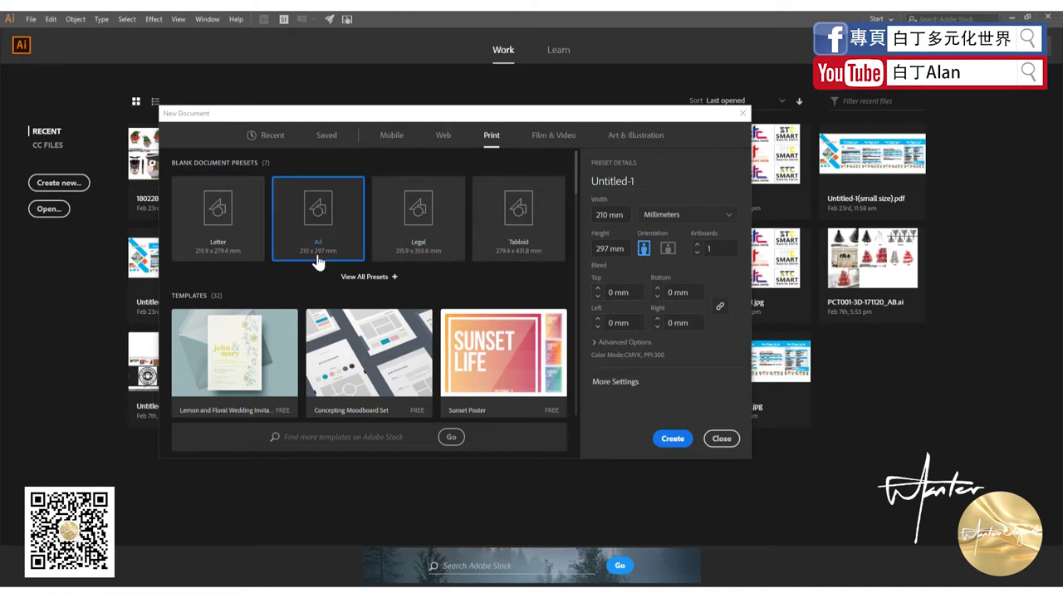
# - Switch the page to landscape, 297 × 210 mm, and try 8 artboards
pyautogui.click(666, 247)
pyautogui.click(664, 249)
pyautogui.click(701, 251)
pyautogui.write('8')
pyautogui.click(724, 247)
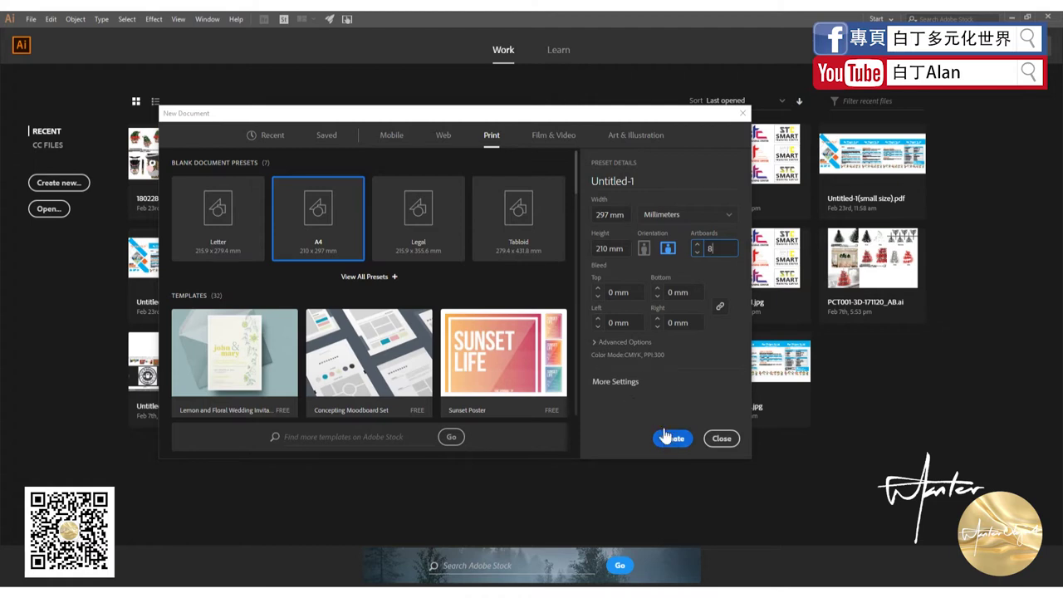
# - Keep CMYK and High (300 ppi) in Advanced Options, set 1 artboard, and create the document
pyautogui.click(591, 342)
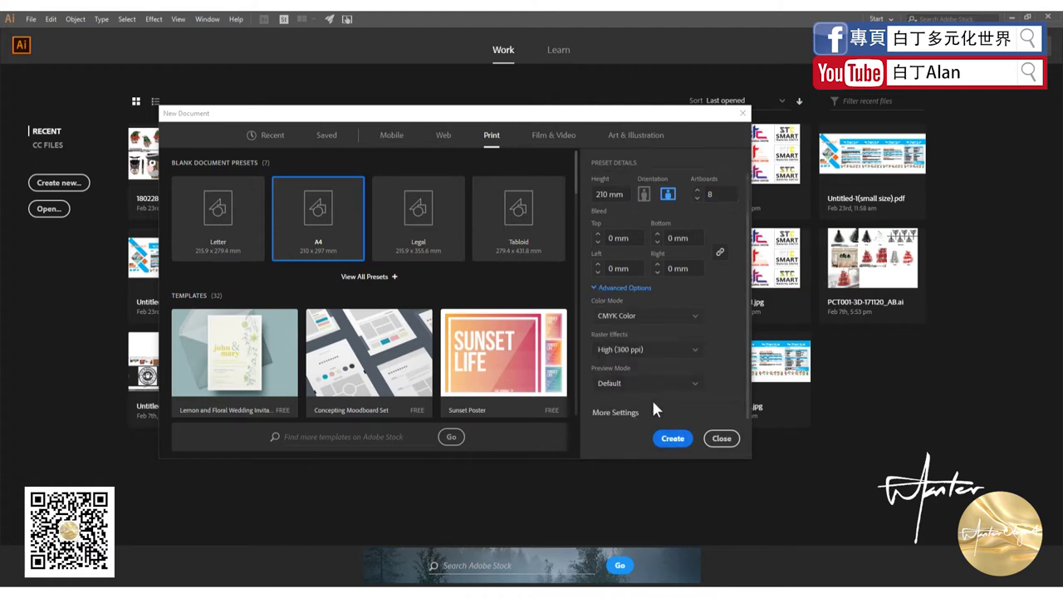
pyautogui.click(683, 352)
pyautogui.click(683, 352)
pyautogui.click(674, 318)
pyautogui.click(674, 318)
pyautogui.scroll(2, 718, 317)
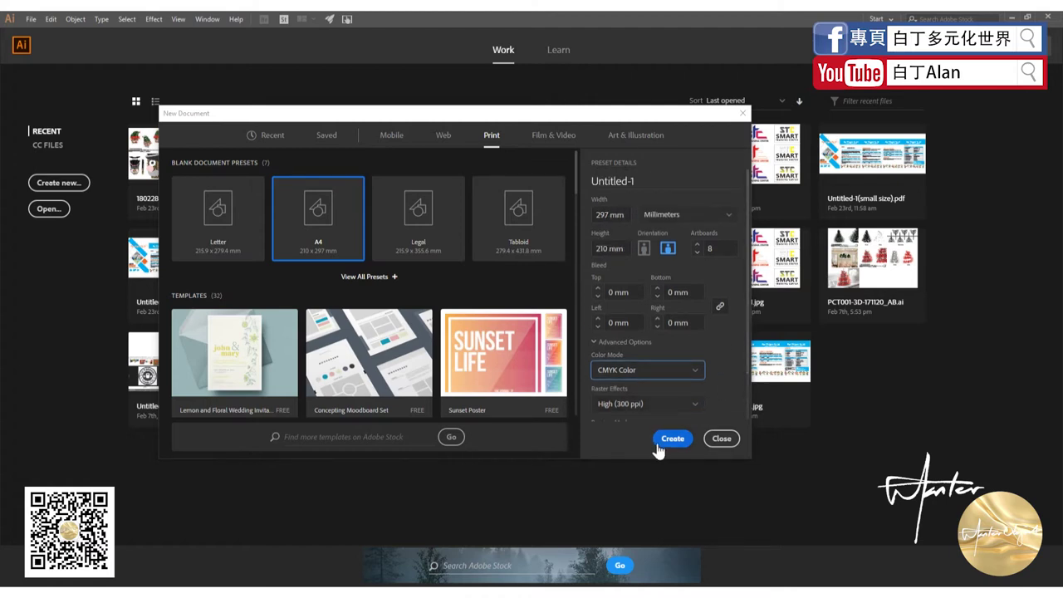
pyautogui.click(714, 248)
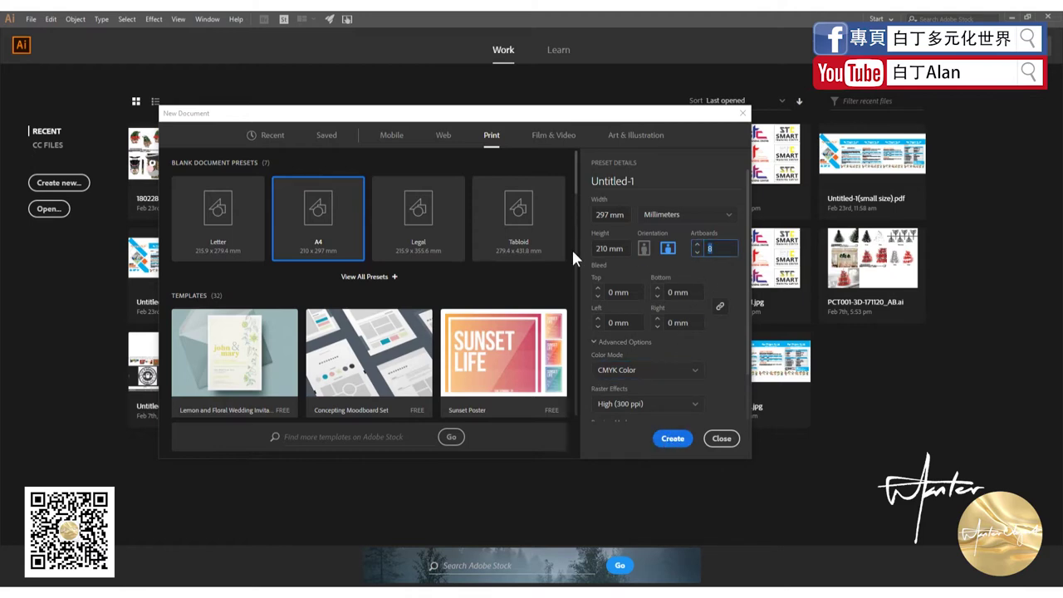
pyautogui.write('1')
pyautogui.click(672, 441)
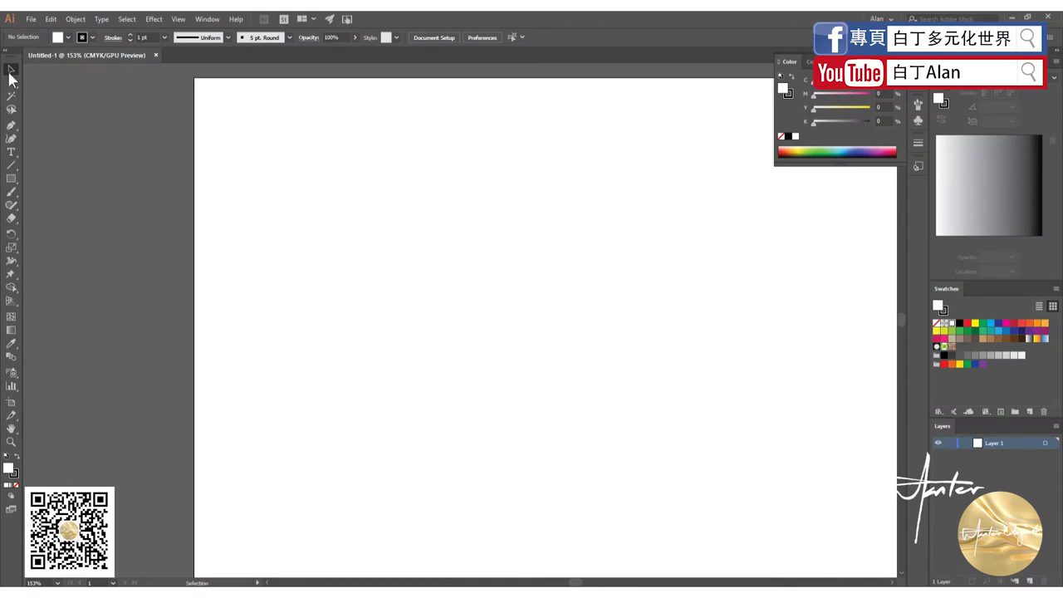
# - Toggle the rulers on and off, add a vertical and a horizontal guide, then remove both
pyautogui.hotkey('ctrl', 'r')
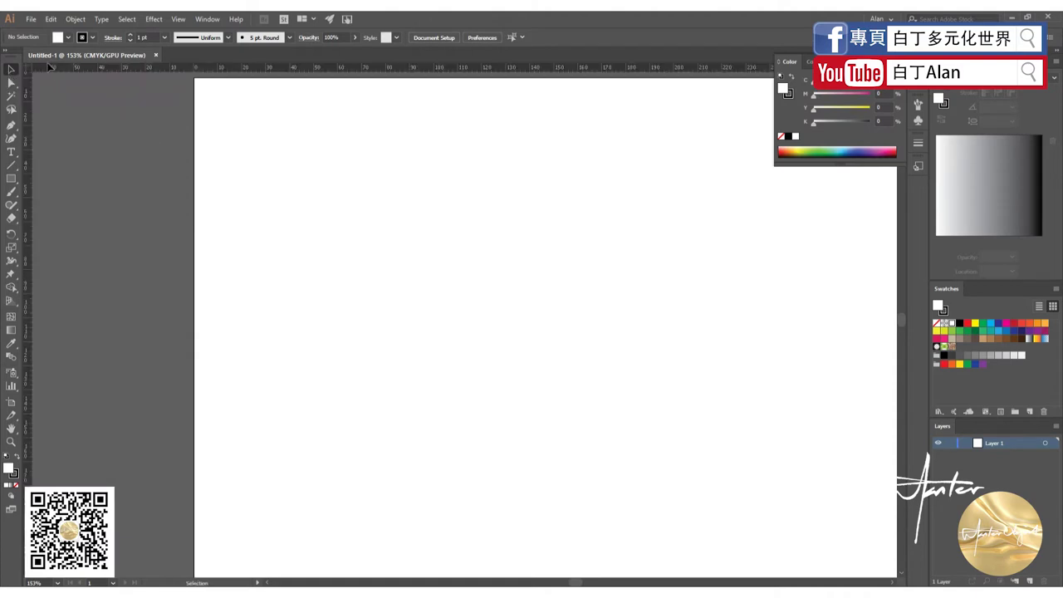
pyautogui.hotkey('ctrl', 'r')
pyautogui.hotkey('ctrl', 'r')
pyautogui.moveTo(30, 98); pyautogui.dragTo(215, 117)
pyautogui.moveTo(252, 73); pyautogui.dragTo(249, 129)
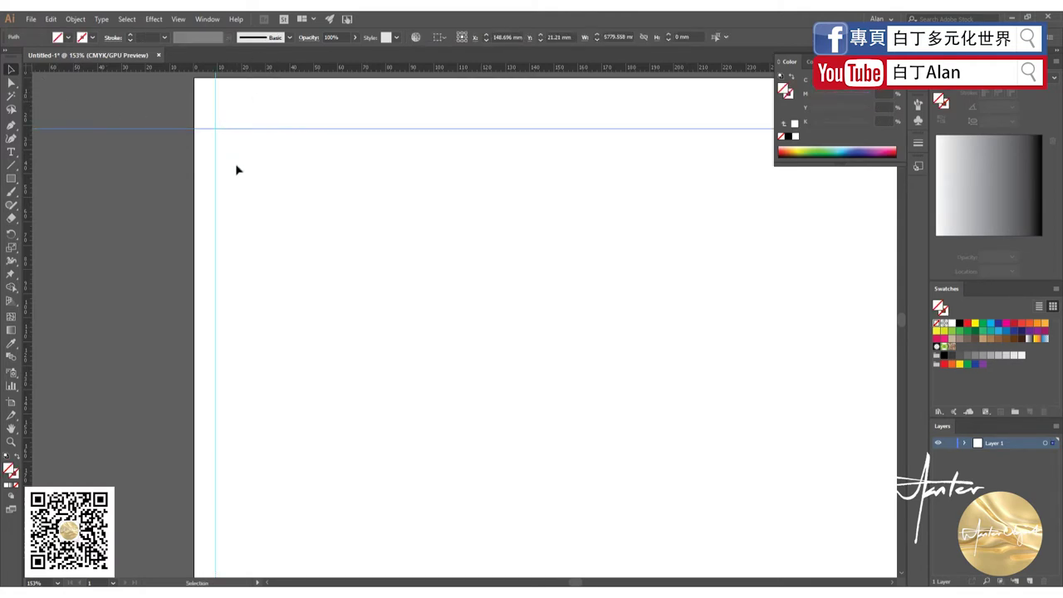
pyautogui.hotkey('ctrl', ';')
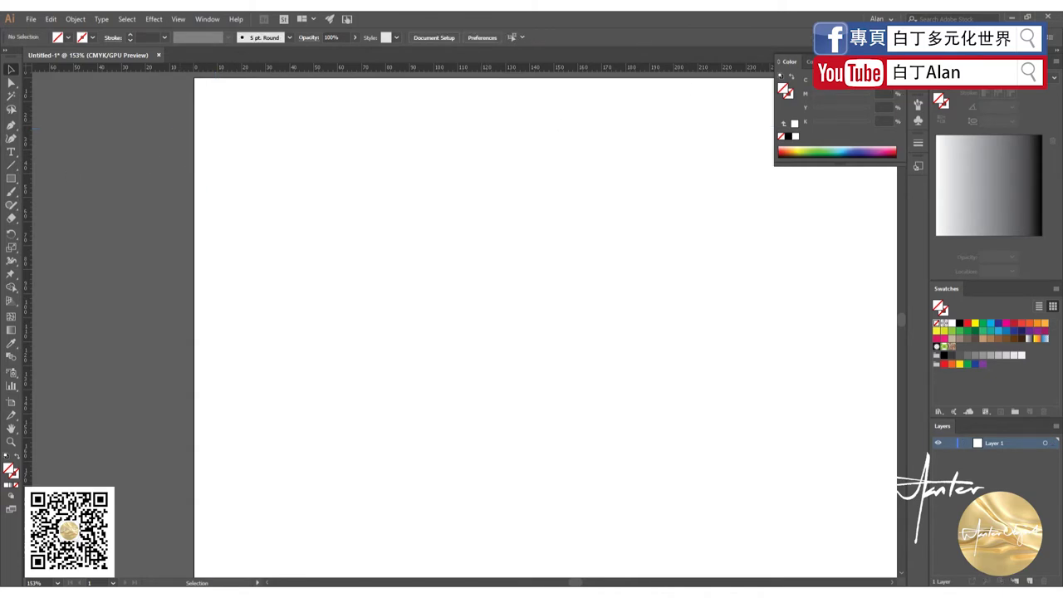
# - Collapse the floating Color panel and the docked Gradient panel after browsing the Window menu
pyautogui.click(917, 77)
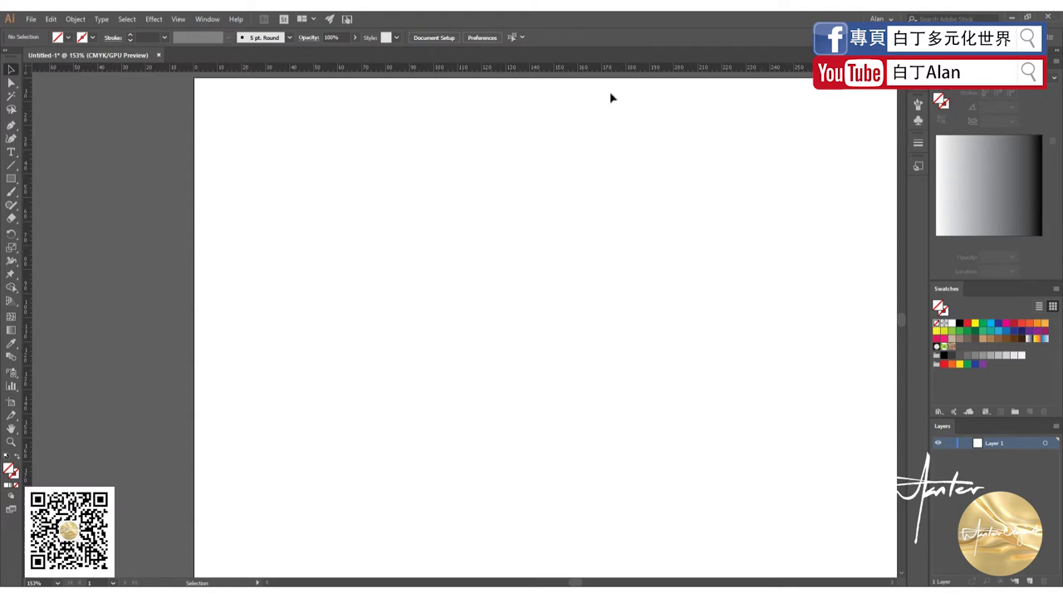
pyautogui.click(209, 19)
pyautogui.moveTo(260, 68)
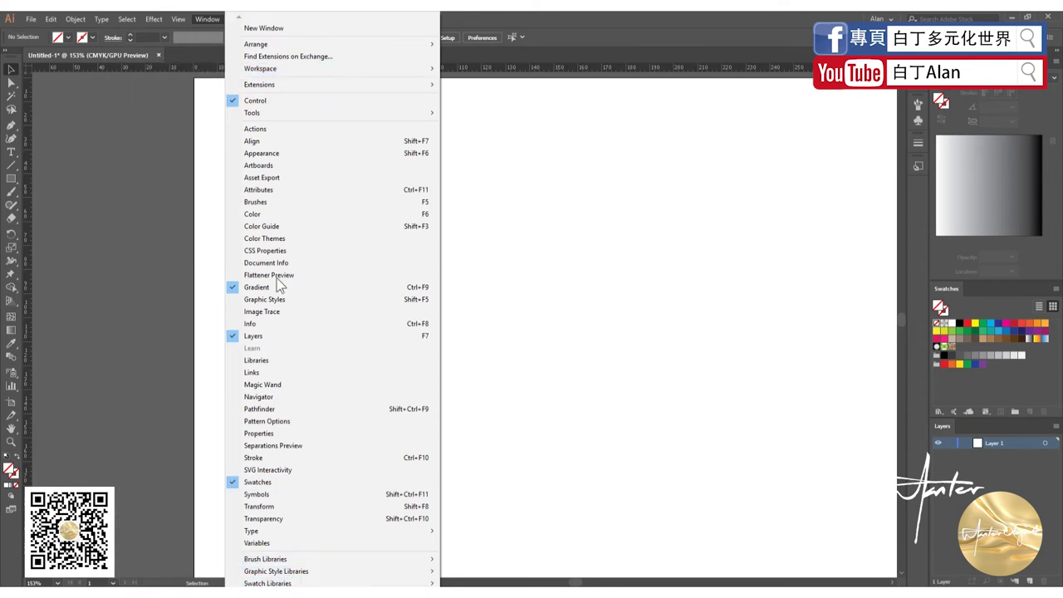
pyautogui.click(333, 458)
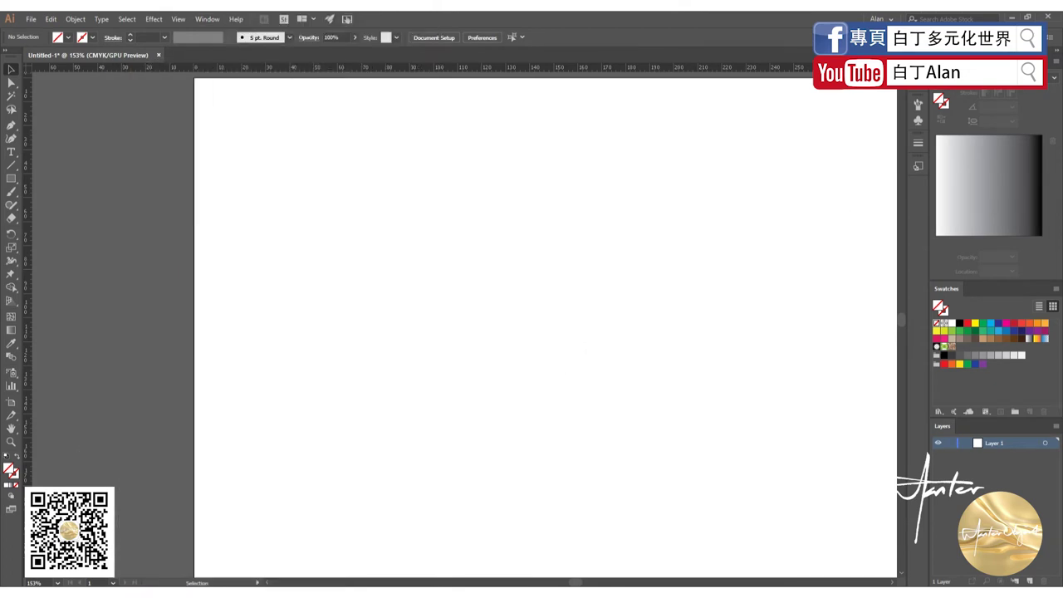
pyautogui.click(1001, 117)
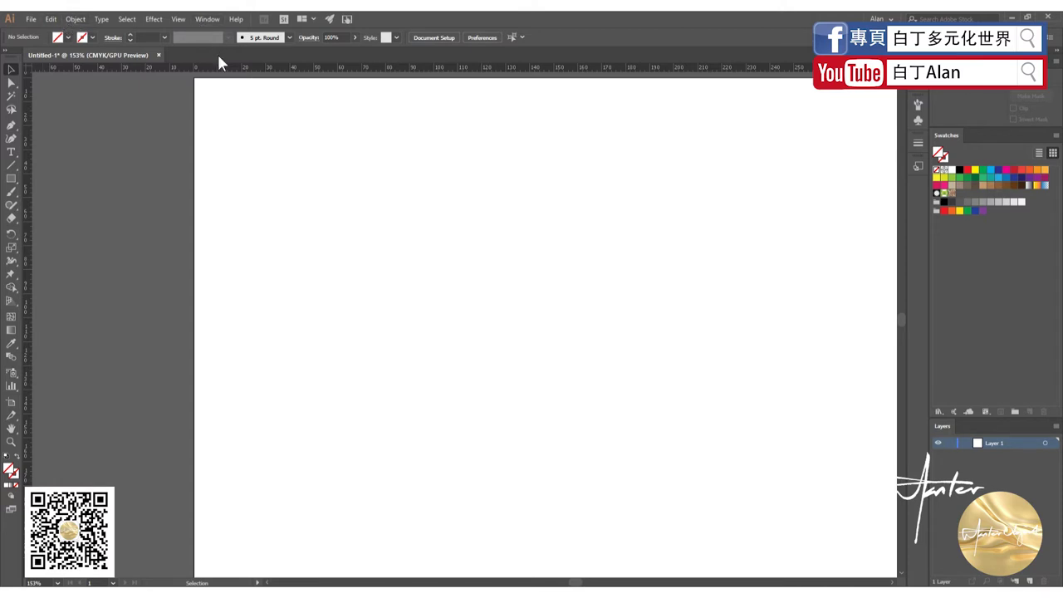
# - Draw a rectangle in the artboard's upper-left area and fill it with black
pyautogui.press('m')
pyautogui.moveTo(324, 174); pyautogui.dragTo(577, 318)
pyautogui.press('v')
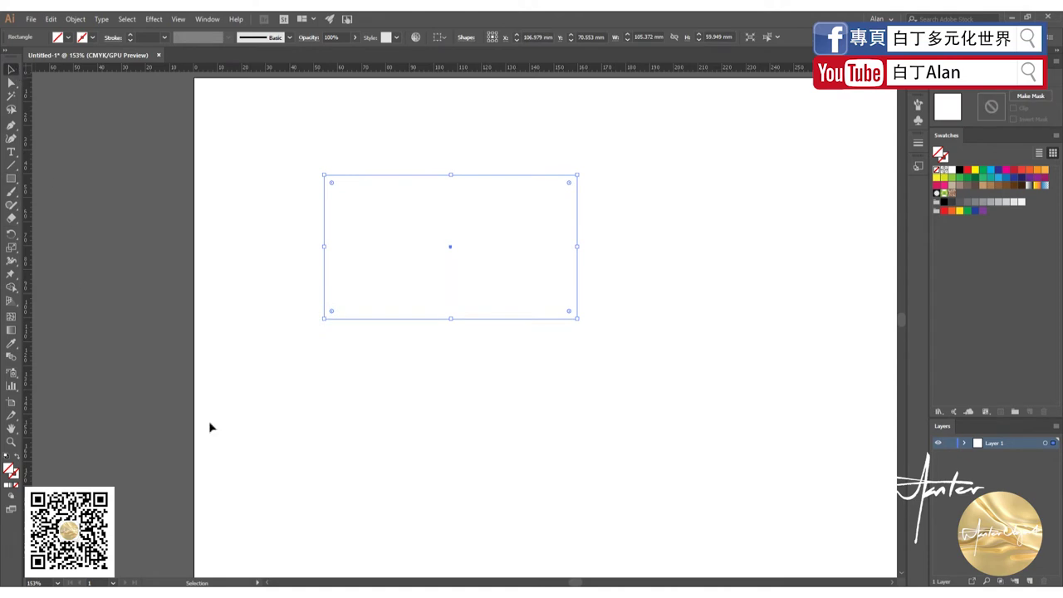
pyautogui.click(960, 170)
pyautogui.scroll(2, 555, 283)
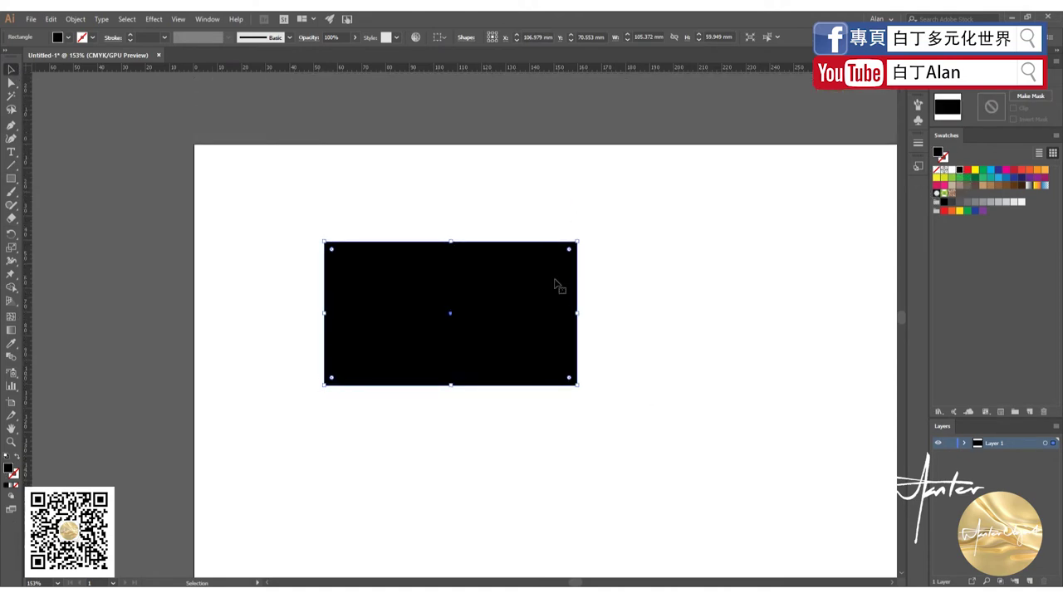
# - Zoom in closely on the rectangle's top edge, then zoom back out to see it whole
pyautogui.scroll(3, 520, 244)
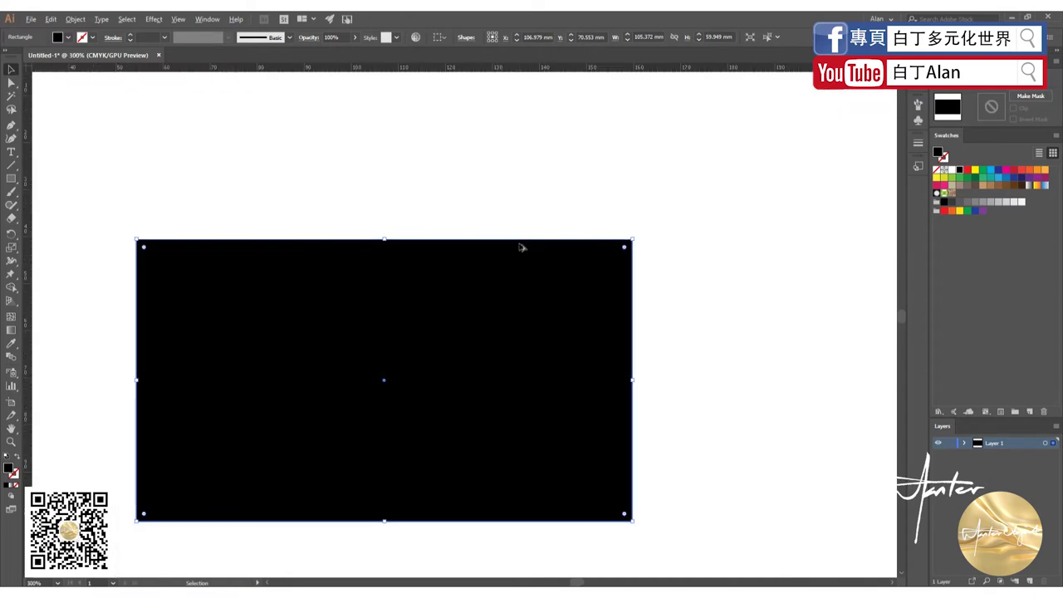
pyautogui.scroll(2, 521, 246)
pyautogui.press('z')
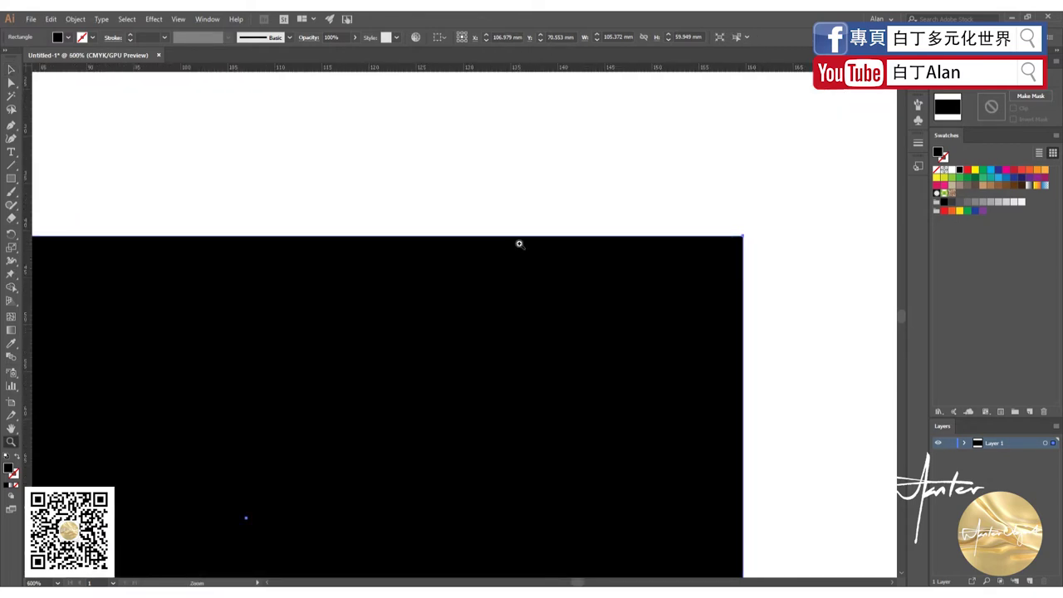
pyautogui.scroll(2, 519, 244)
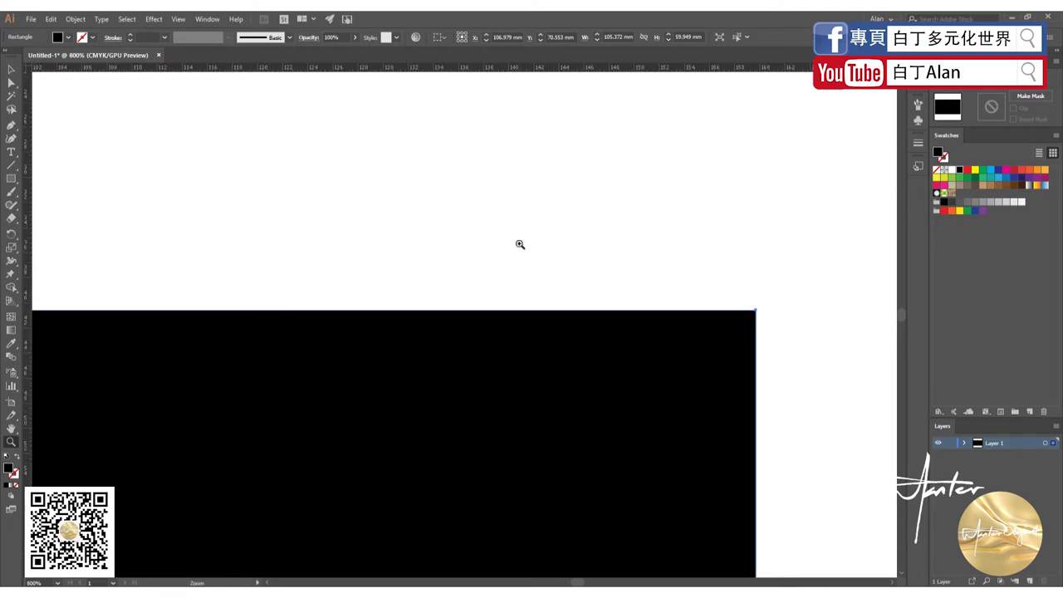
pyautogui.rightClick(519, 243)
pyautogui.click(496, 255)
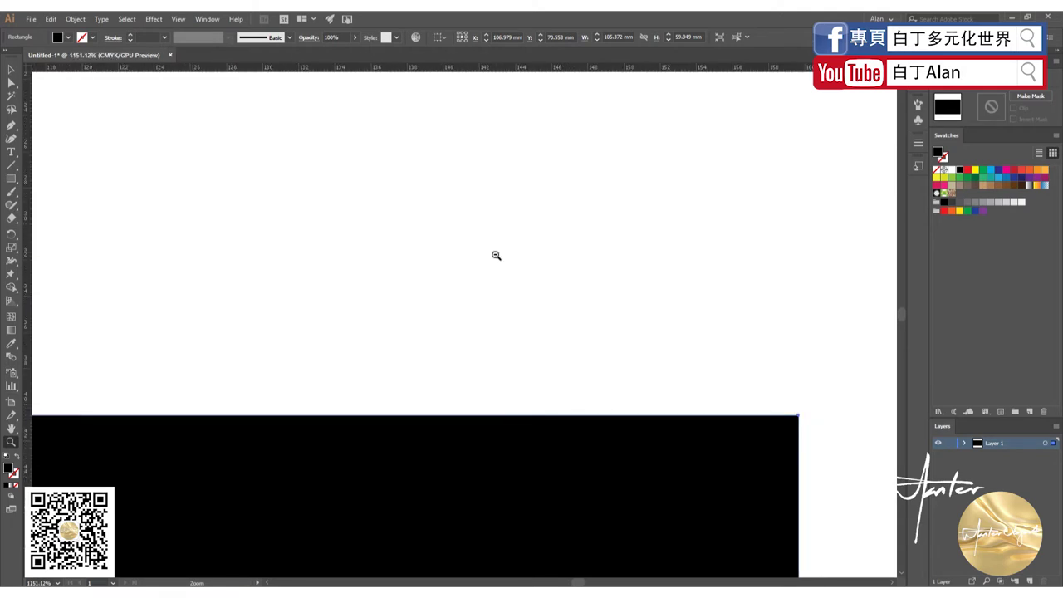
pyautogui.click(496, 255)
pyautogui.scroll(2, 496, 255)
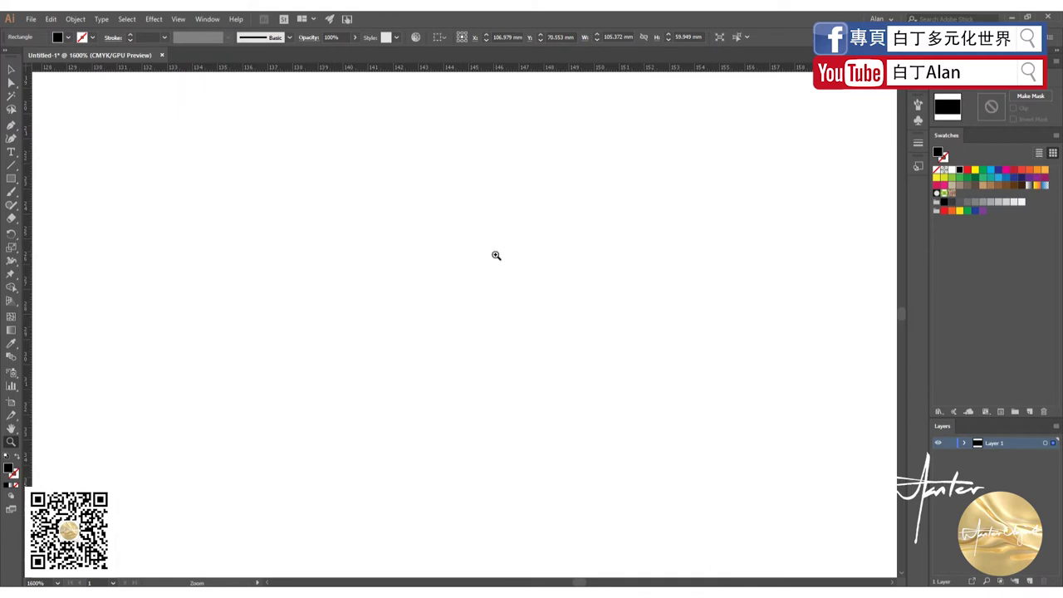
pyautogui.press('super')
pyautogui.press('super')
pyautogui.scroll(-4, 496, 255)
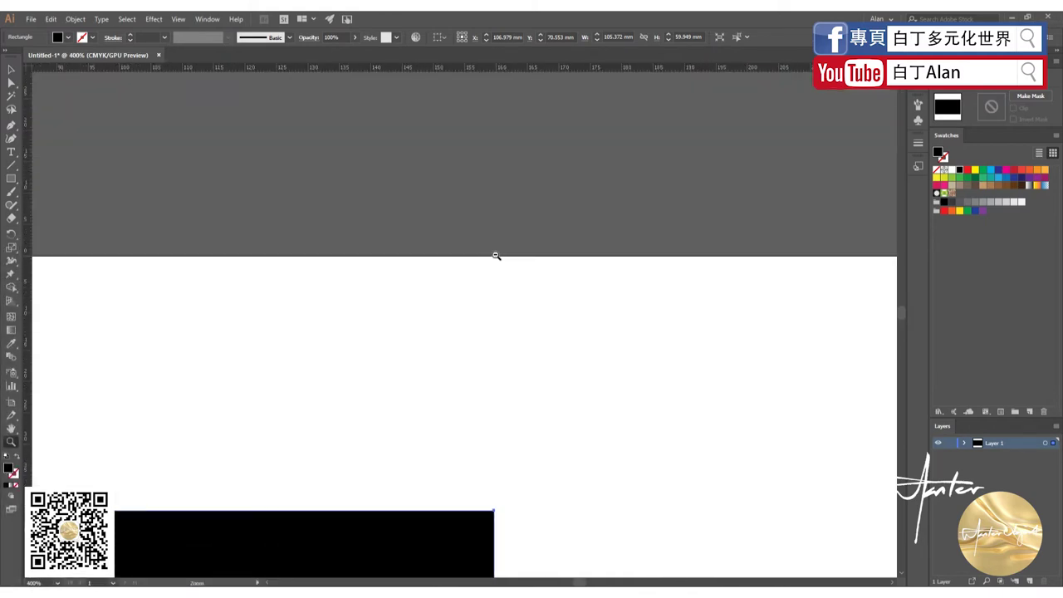
pyautogui.scroll(-1, 410, 384)
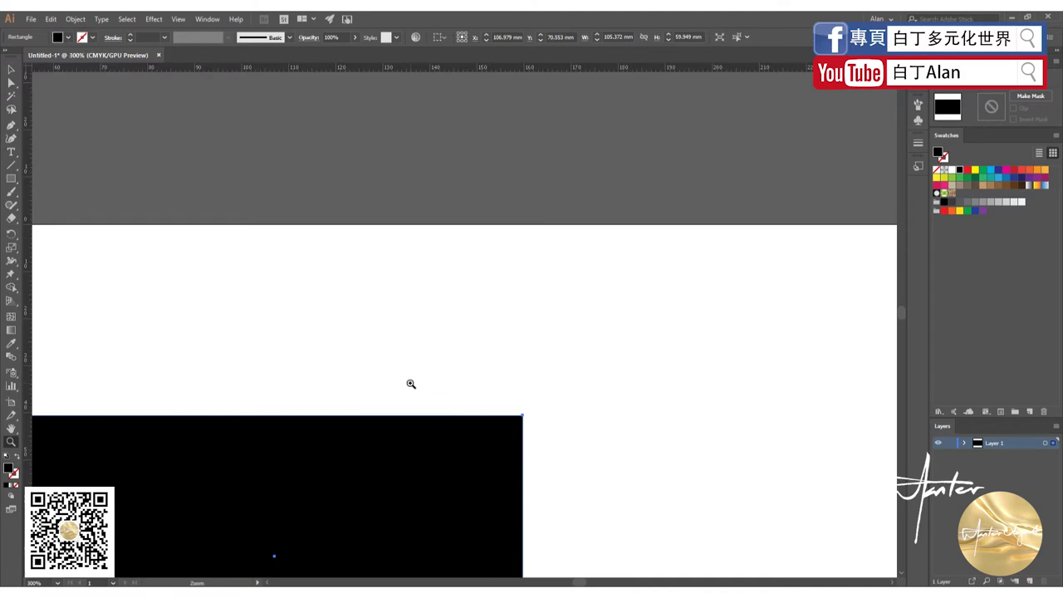
pyautogui.click(410, 384)
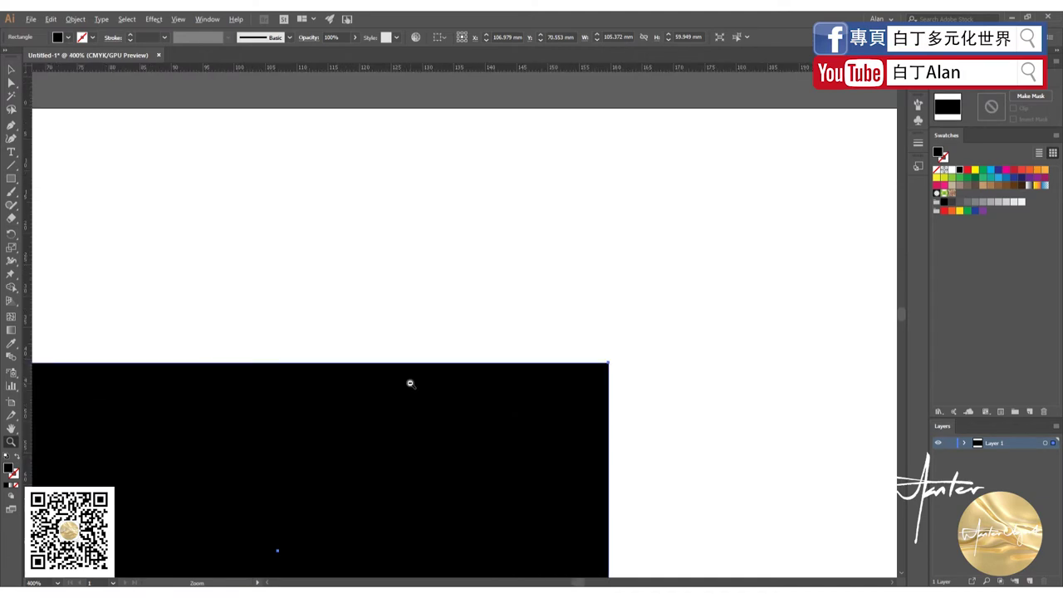
pyautogui.keyDown('alt'); pyautogui.click(410, 384); pyautogui.keyUp('alt')
pyautogui.keyDown('alt'); pyautogui.click(410, 383); pyautogui.keyUp('alt')
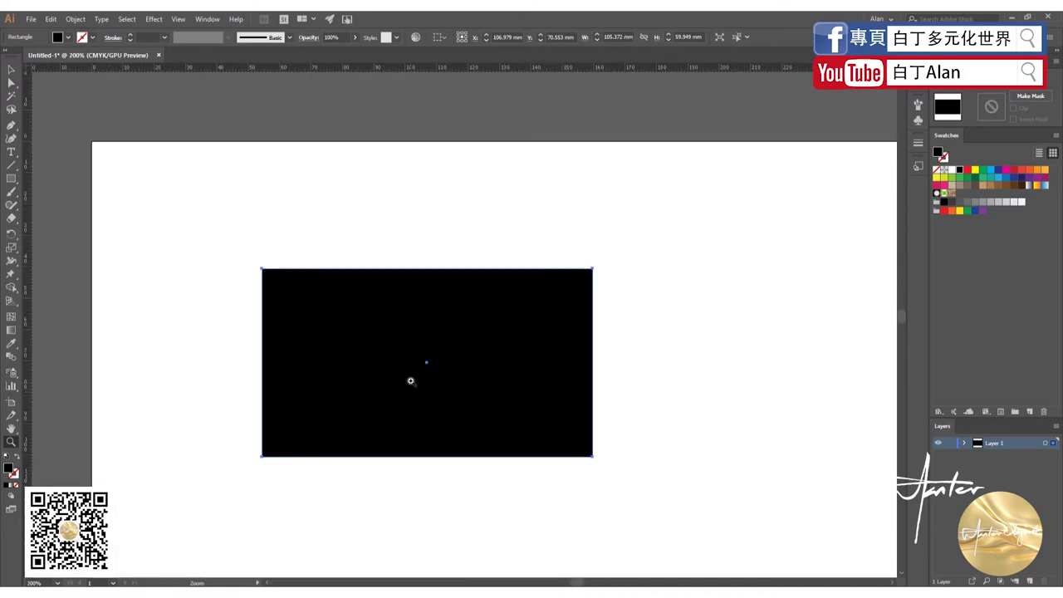
# - Move the black rectangle right and lower to X 134.32 mm, Y 105 mm, then reselect it
pyautogui.press('v')
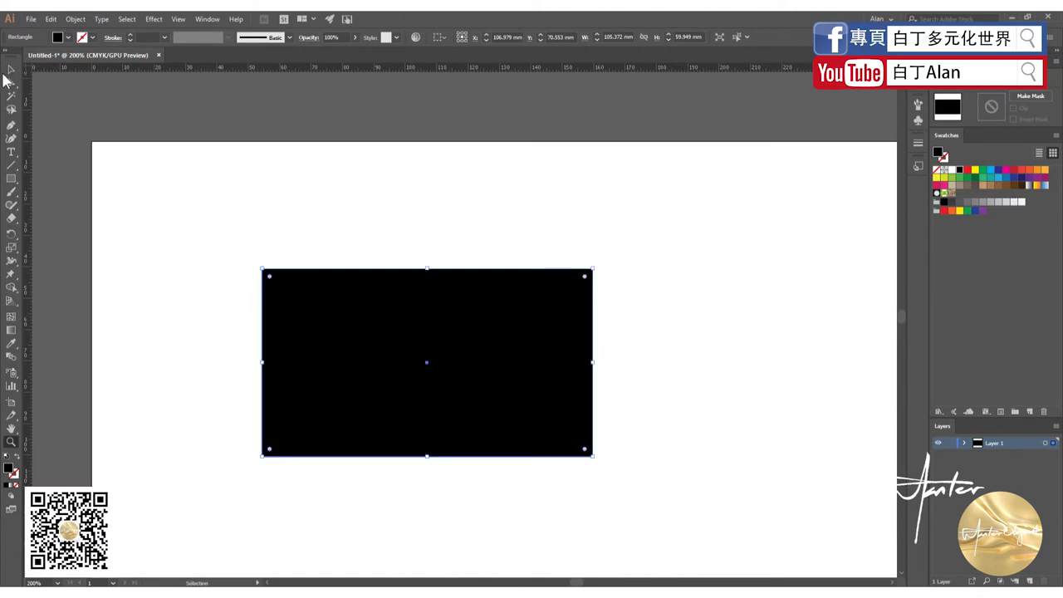
pyautogui.click(193, 229)
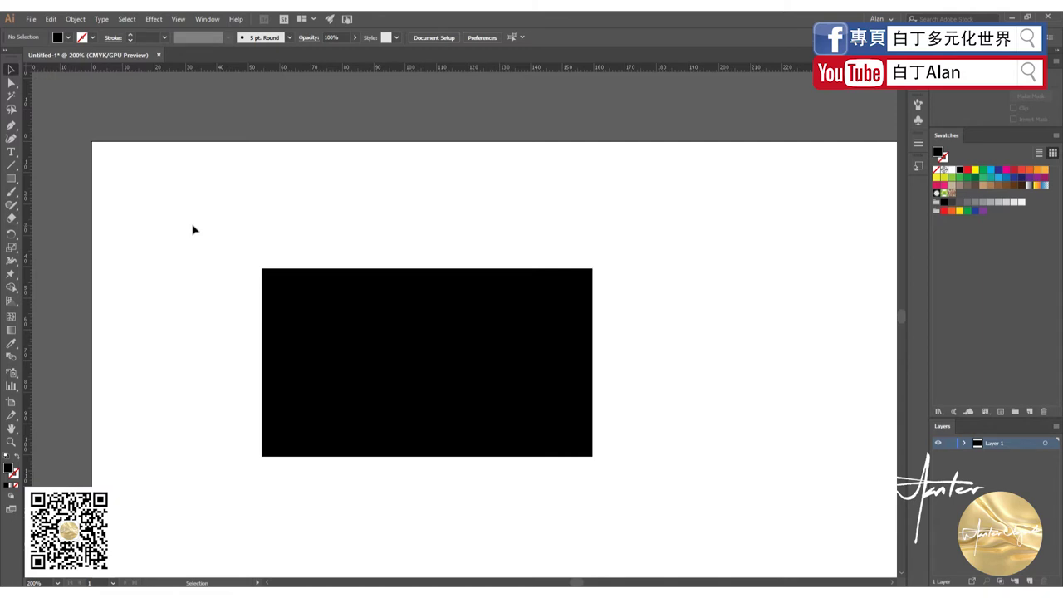
pyautogui.moveTo(351, 301); pyautogui.dragTo(496, 311)
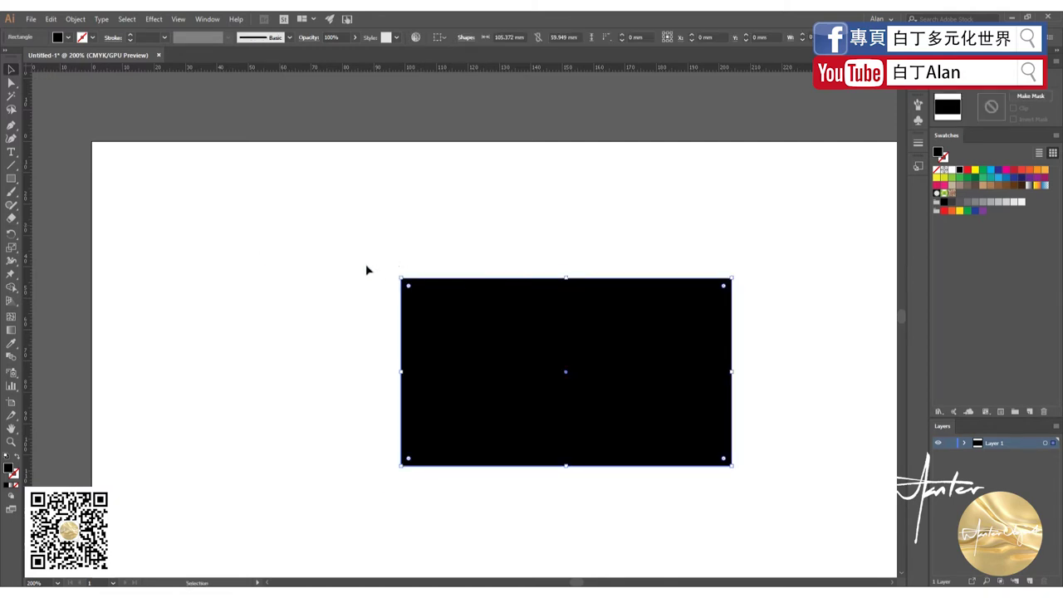
pyautogui.hotkey('ctrl', '-')
pyautogui.hotkey('ctrl', '-')
pyautogui.hotkey('ctrl', '-')
pyautogui.hotkey('ctrl', '+')
pyautogui.hotkey('ctrl', '+')
pyautogui.moveTo(440, 332); pyautogui.dragTo(402, 404)
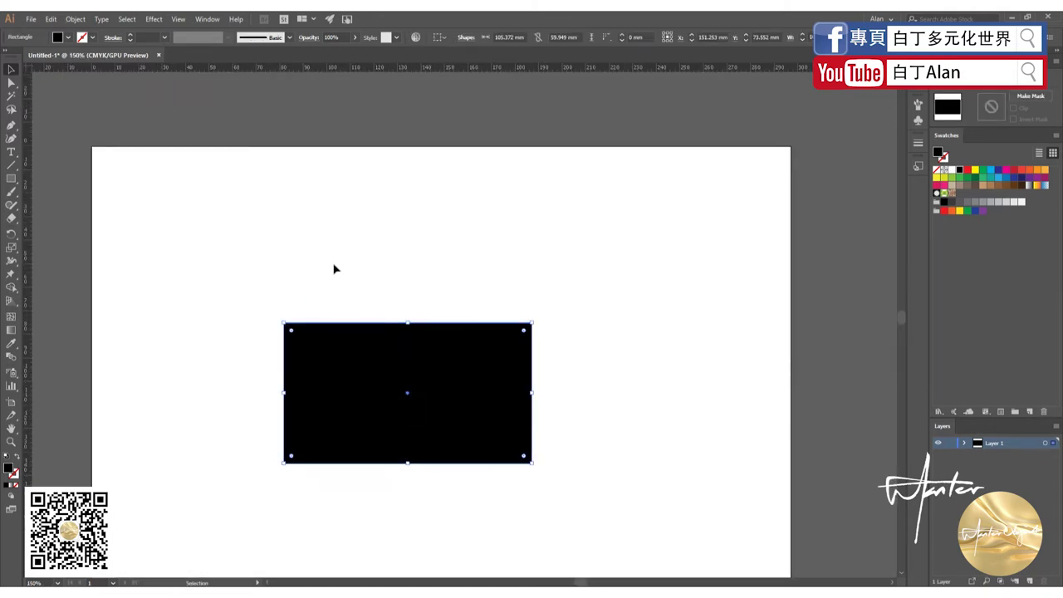
pyautogui.click(403, 192)
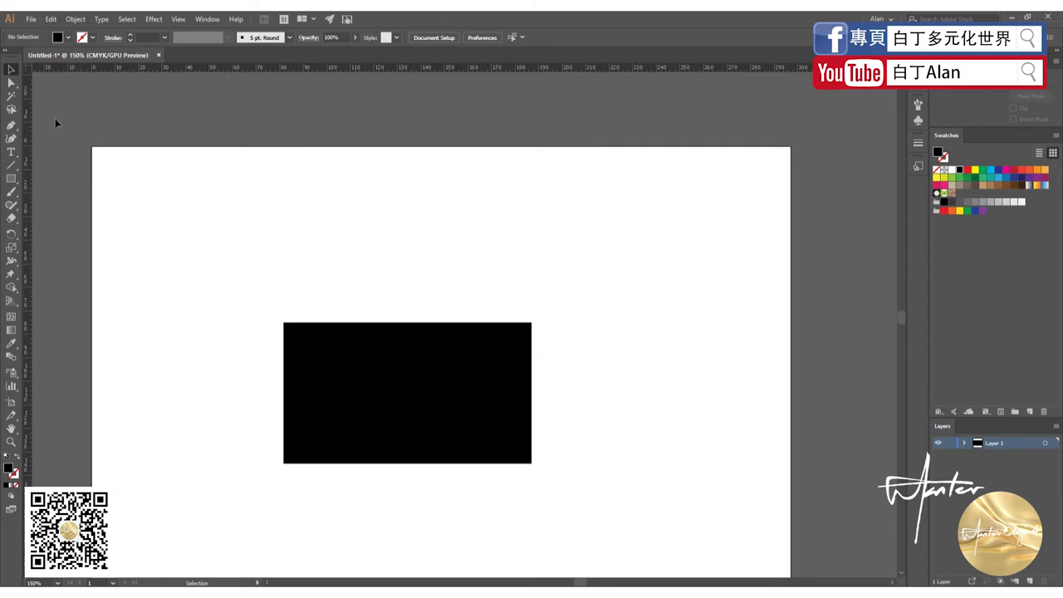
pyautogui.scroll(-1, 56, 123)
pyautogui.hotkey('ctrl', '-')
pyautogui.hotkey('ctrl', '-')
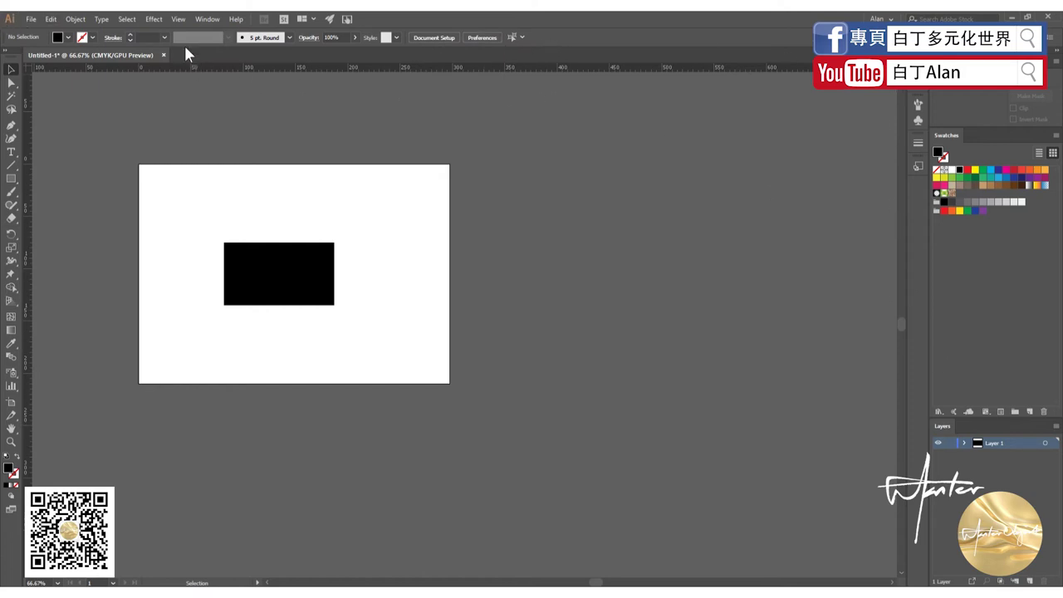
pyautogui.click(266, 269)
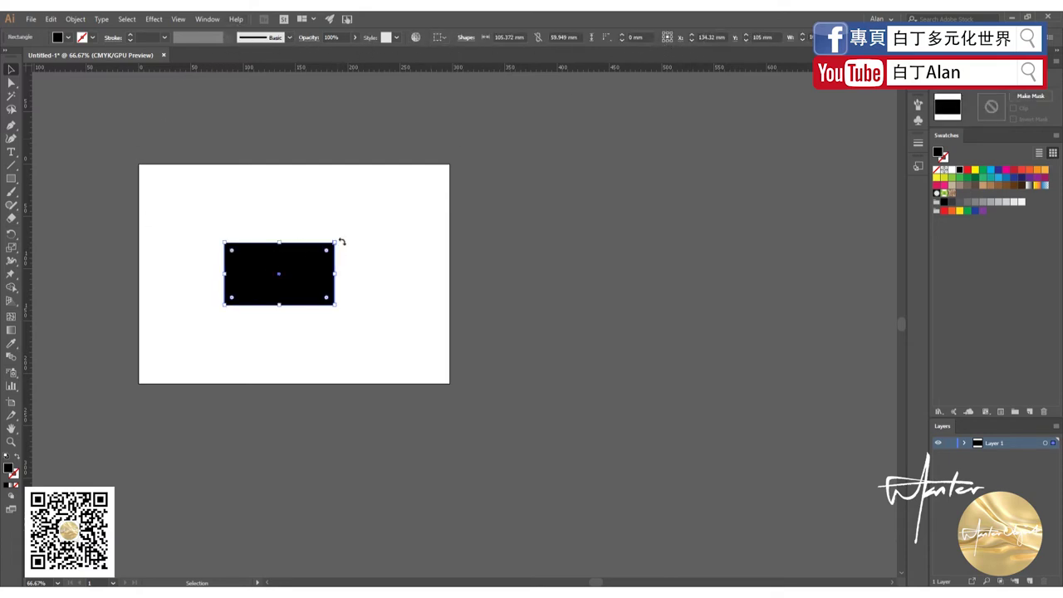
# - Give all four rectangle corners a 5 mm radius in the Transform panel
pyautogui.hotkey('shift', 'F8')
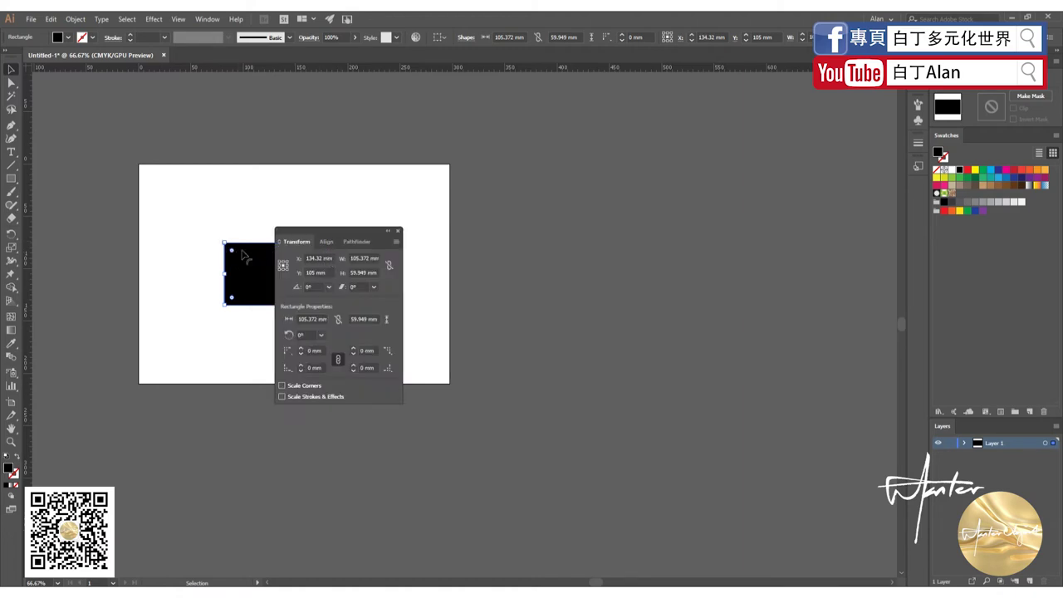
pyautogui.click(323, 352)
pyautogui.write('1')
pyautogui.press('Return')
pyautogui.scroll(1, 200, 256)
pyautogui.scroll(1, 199, 256)
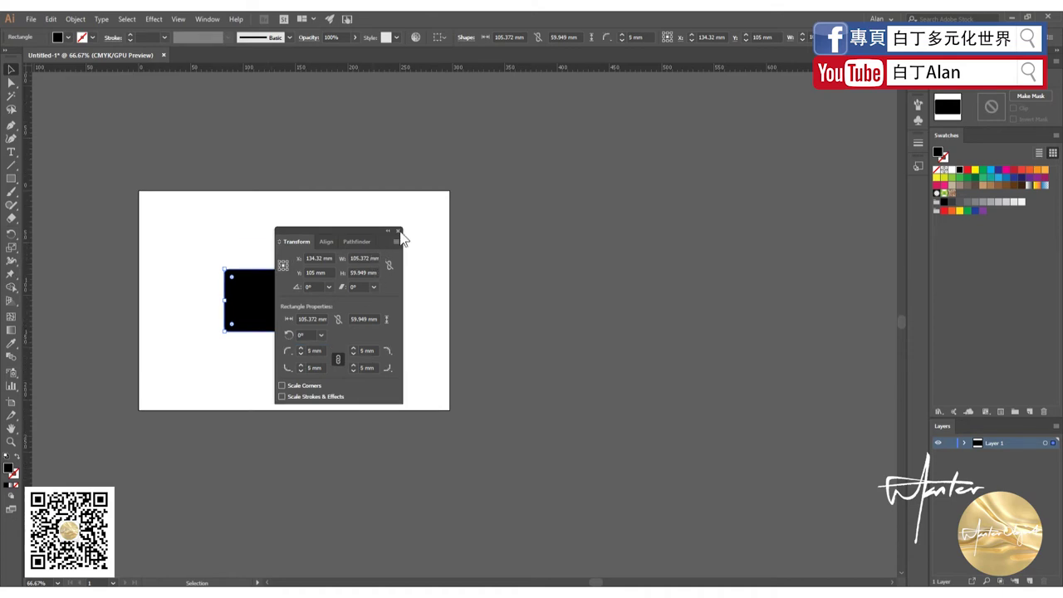
pyautogui.click(398, 230)
# - Zoom in and deselect the rectangle to inspect its rounded corners
pyautogui.hotkey('ctrl', '+')
pyautogui.hotkey('ctrl', '+')
pyautogui.hotkey('ctrl', '+')
pyautogui.hotkey('ctrl', '+')
pyautogui.hotkey('ctrl', '+')
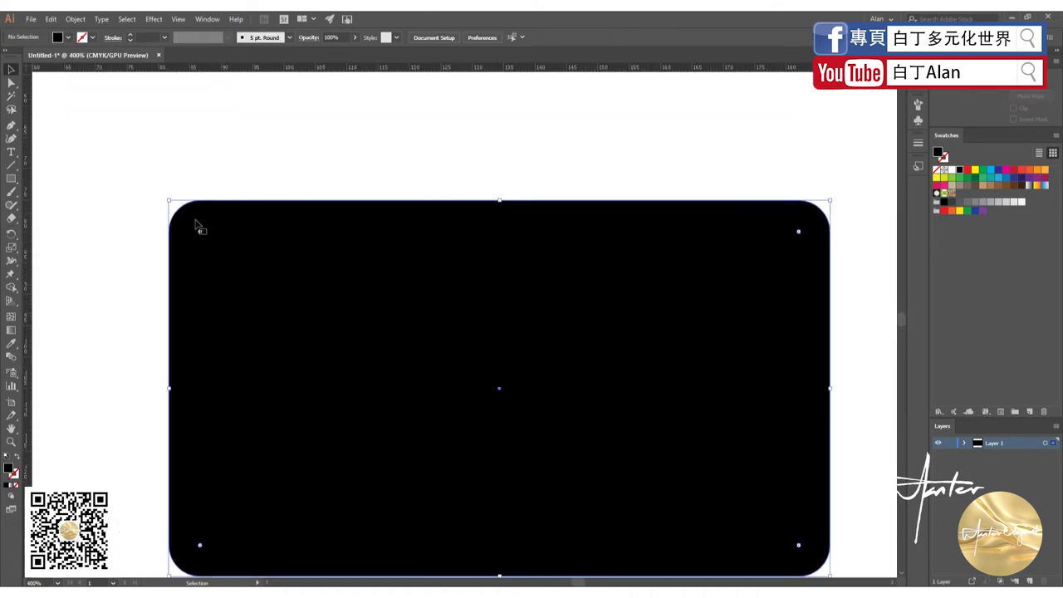
pyautogui.click(213, 162)
pyautogui.scroll(-1, 225, 201)
pyautogui.scroll(-1, 208, 179)
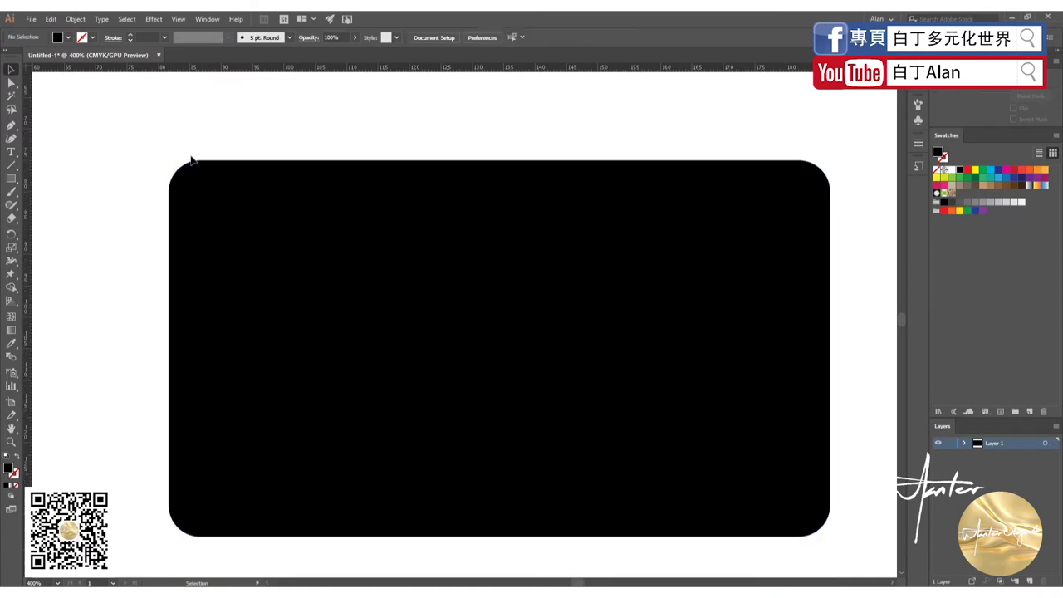
pyautogui.scroll(-4, 190, 161)
pyautogui.scroll(-2, 249, 307)
pyautogui.scroll(1, 287, 294)
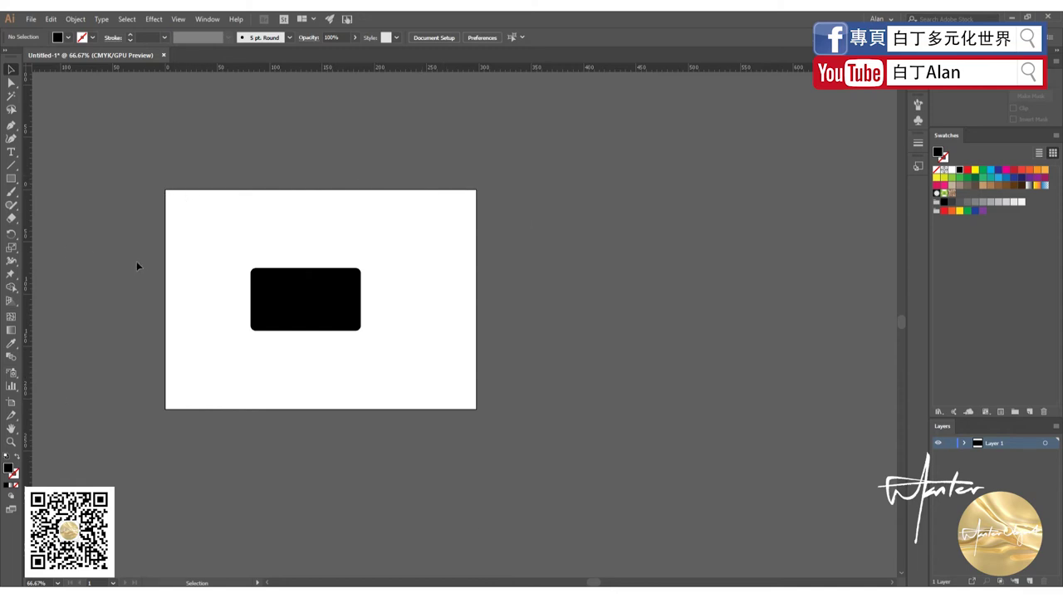
# - Begin exporting the artwork as JPEG to the Desktop
pyautogui.click(29, 21)
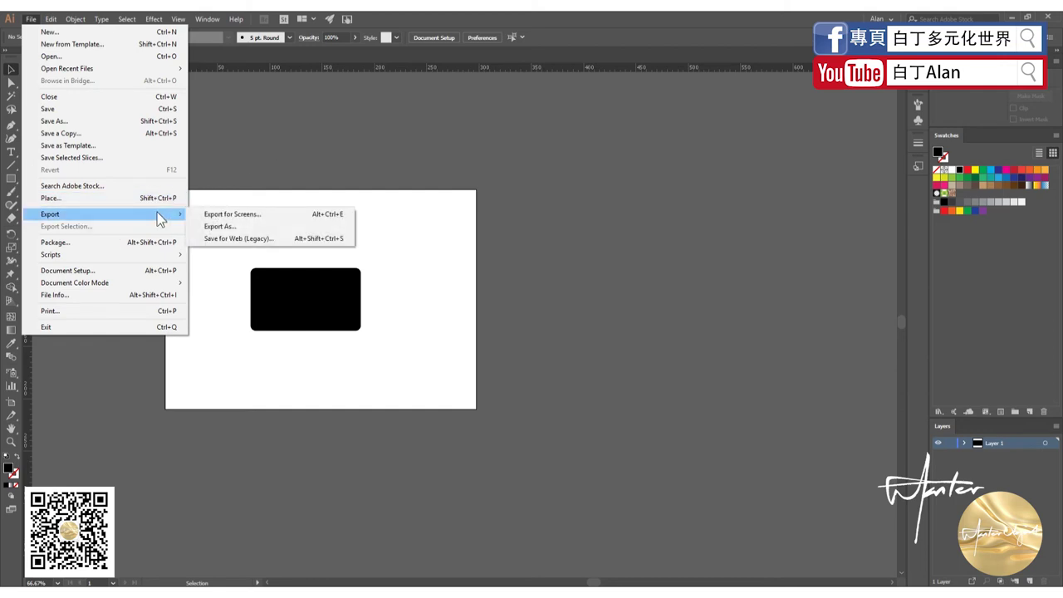
pyautogui.moveTo(50, 214)
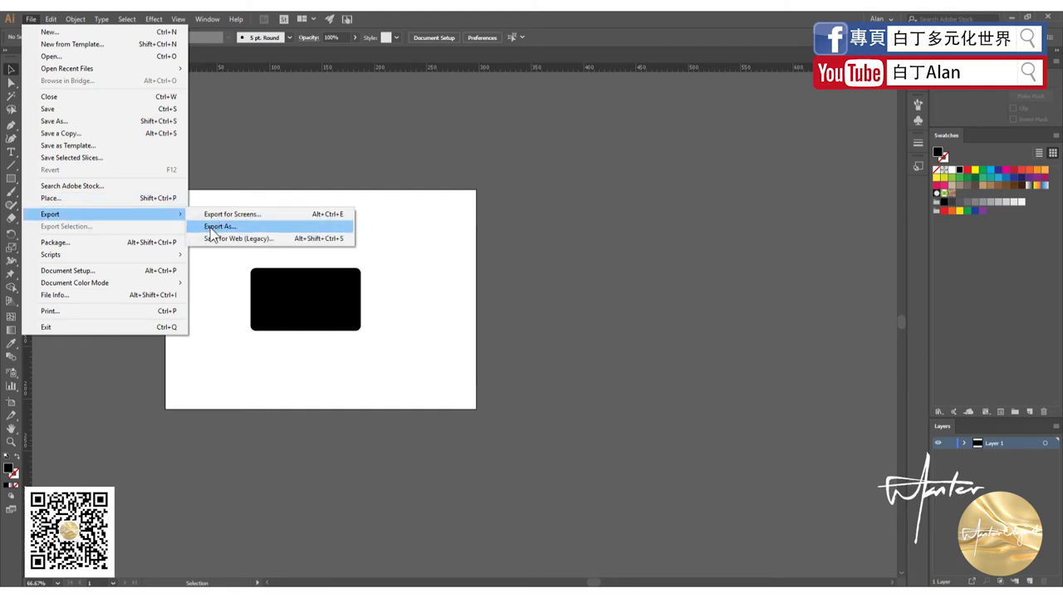
pyautogui.click(211, 233)
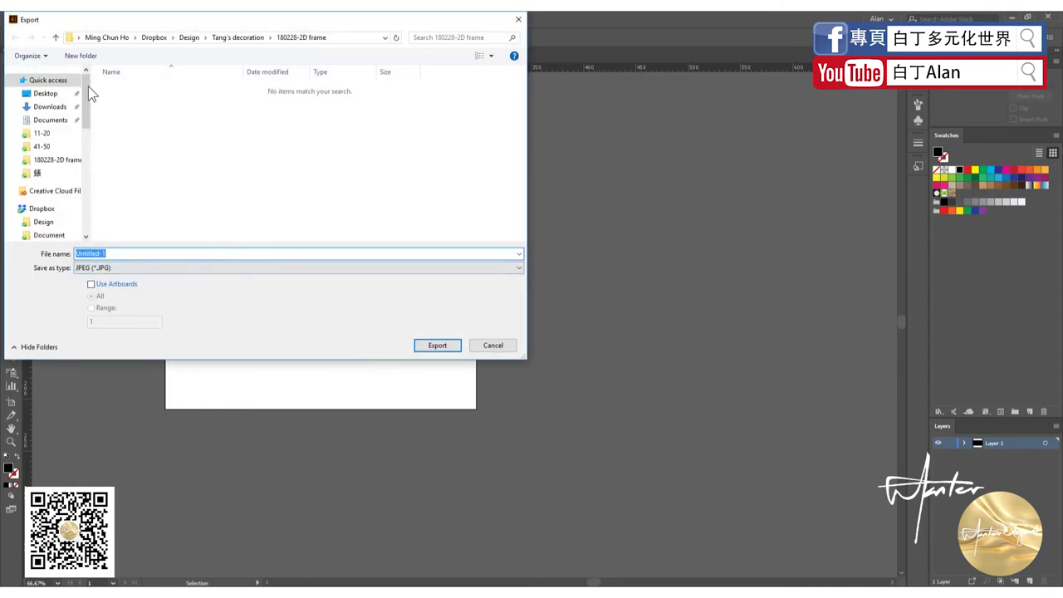
pyautogui.click(46, 93)
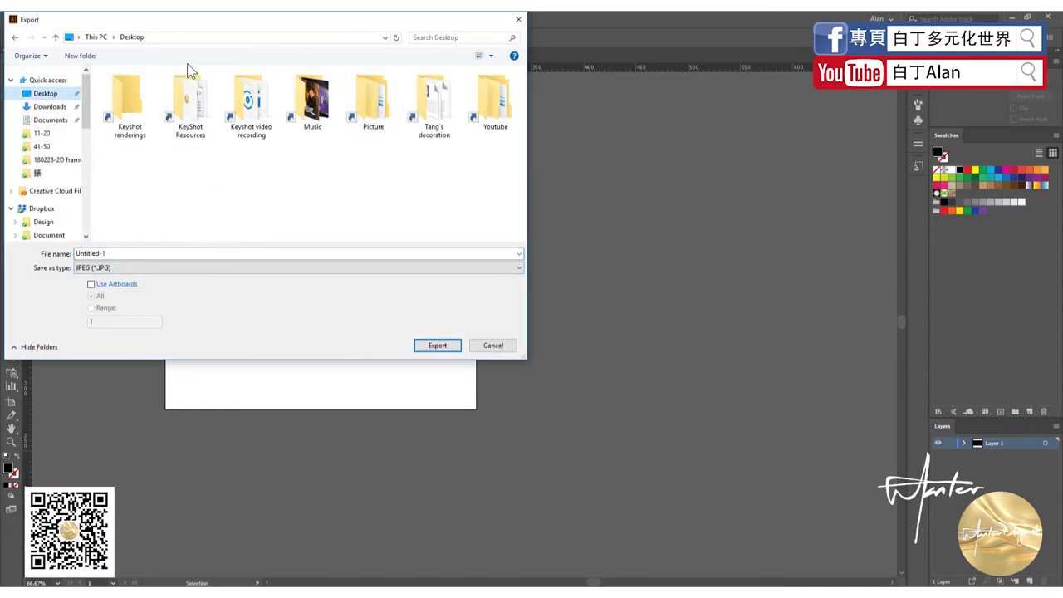
pyautogui.click(193, 267)
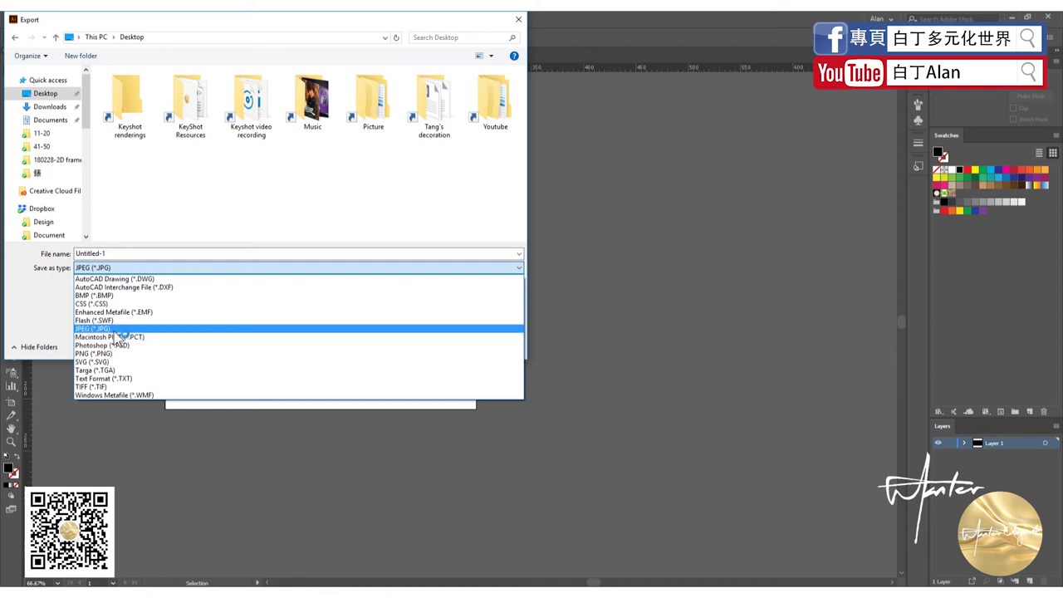
pyautogui.click(124, 219)
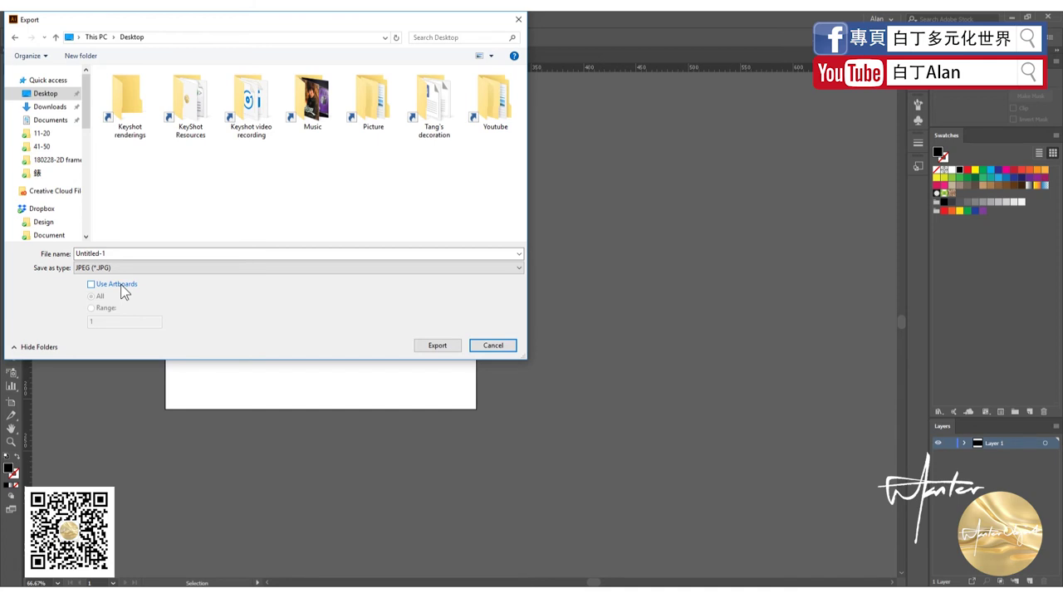
# - Tick Use Artboards with a Range, then cancel the export
pyautogui.click(121, 284)
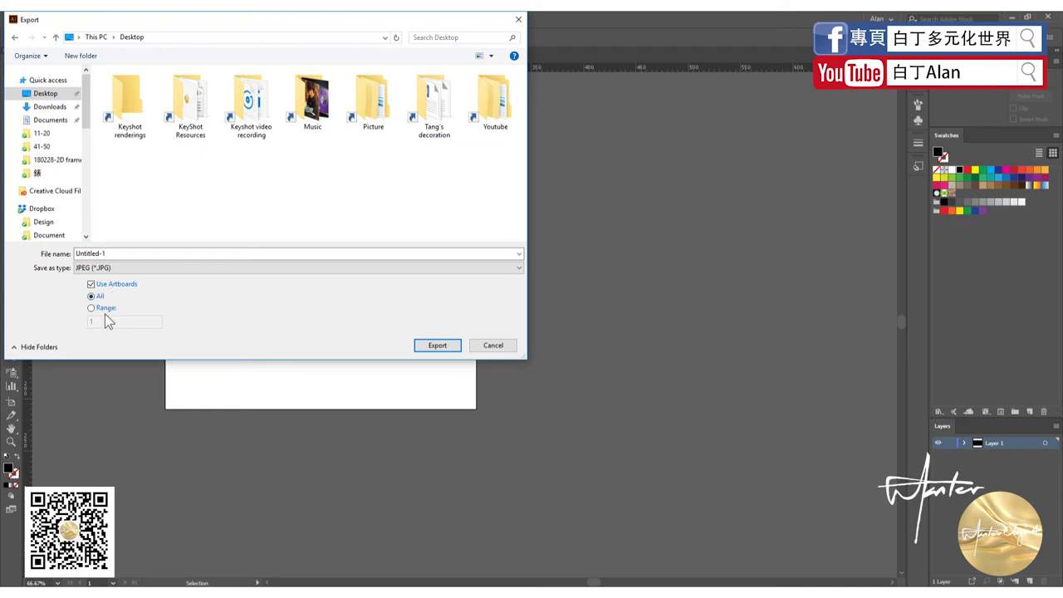
pyautogui.click(106, 308)
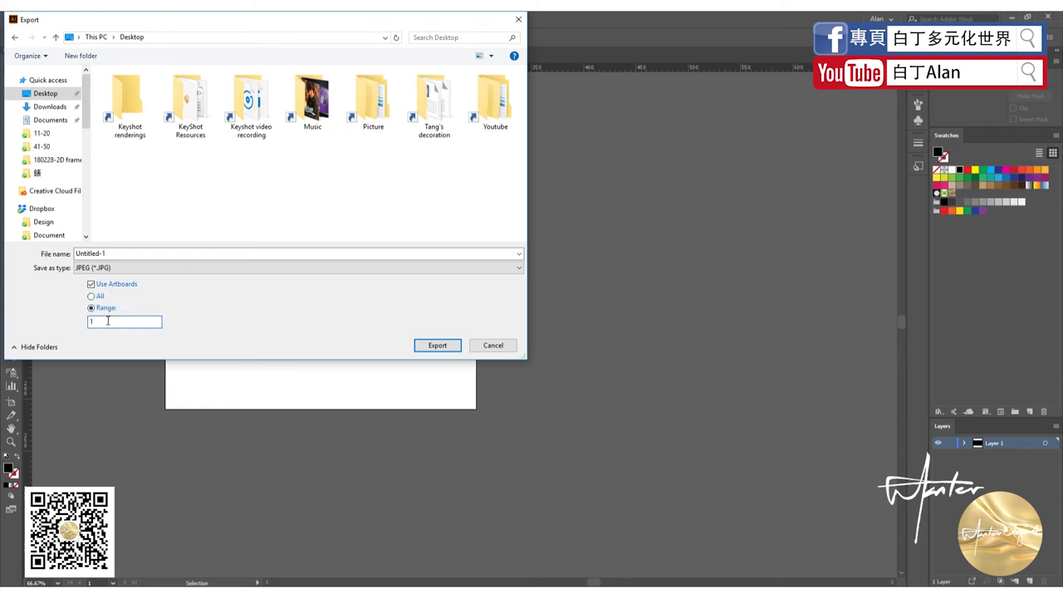
pyautogui.write('-5')
pyautogui.click(496, 346)
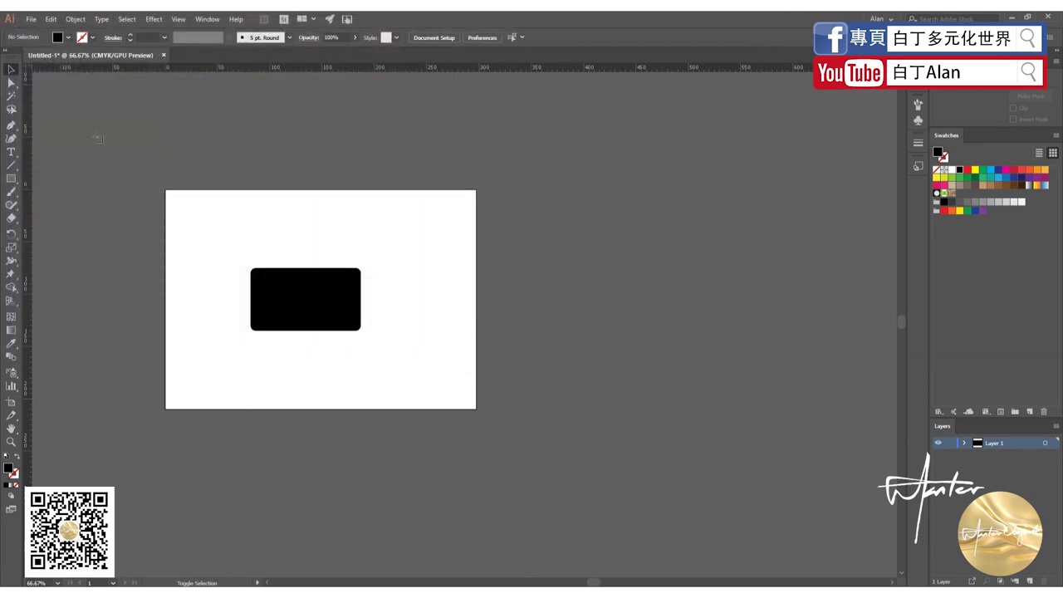
pyautogui.hotkey('shift', 'o')
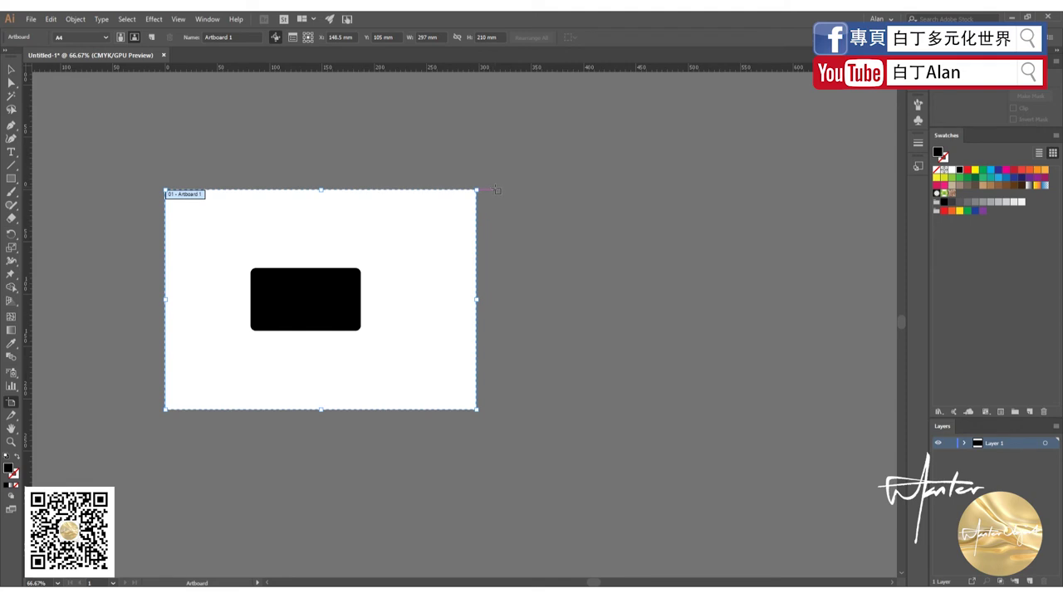
pyautogui.moveTo(497, 189); pyautogui.dragTo(759, 408)
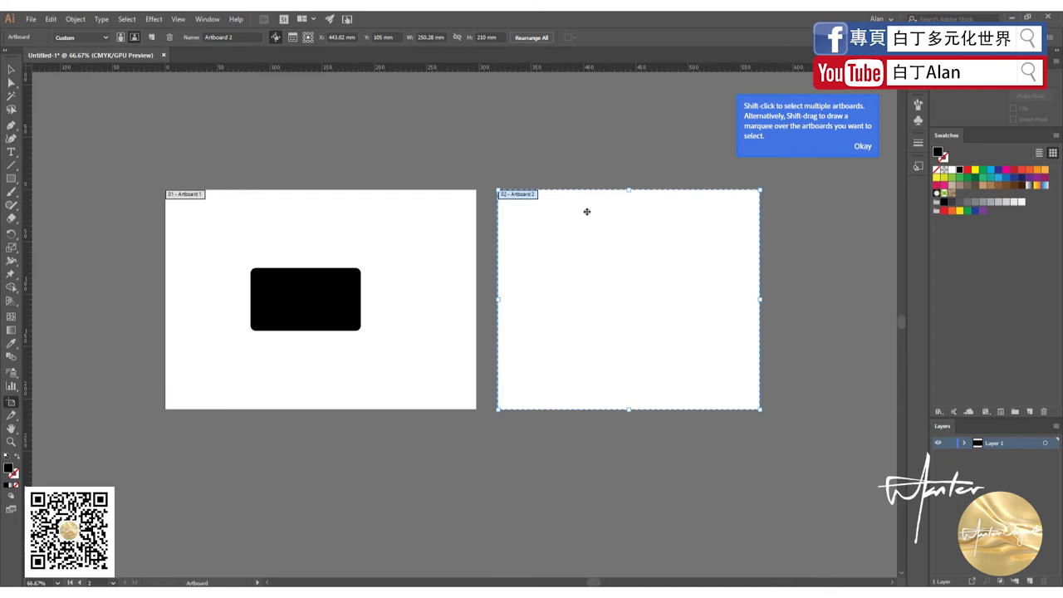
pyautogui.press('Delete')
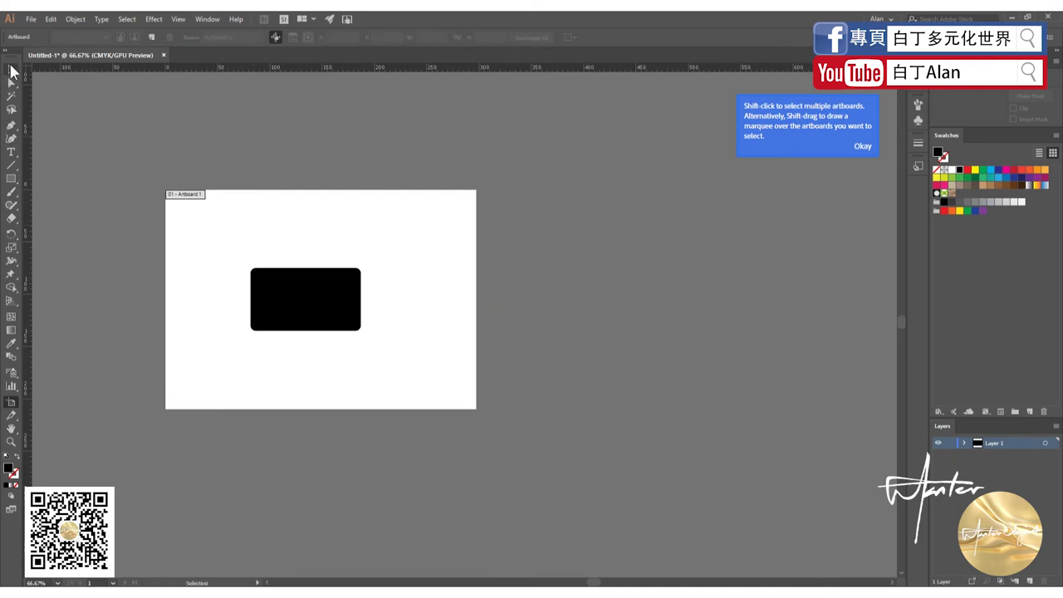
pyautogui.click(11, 70)
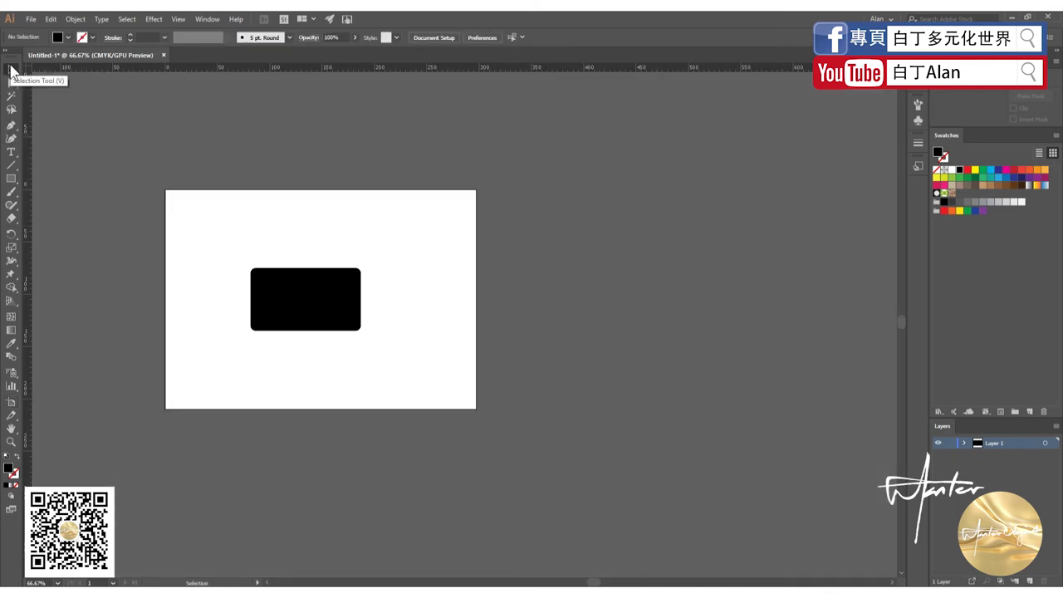
# - Save Untitled-1 to the Desktop as Adobe PDF (*.PDF) using Save As
pyautogui.click(30, 18)
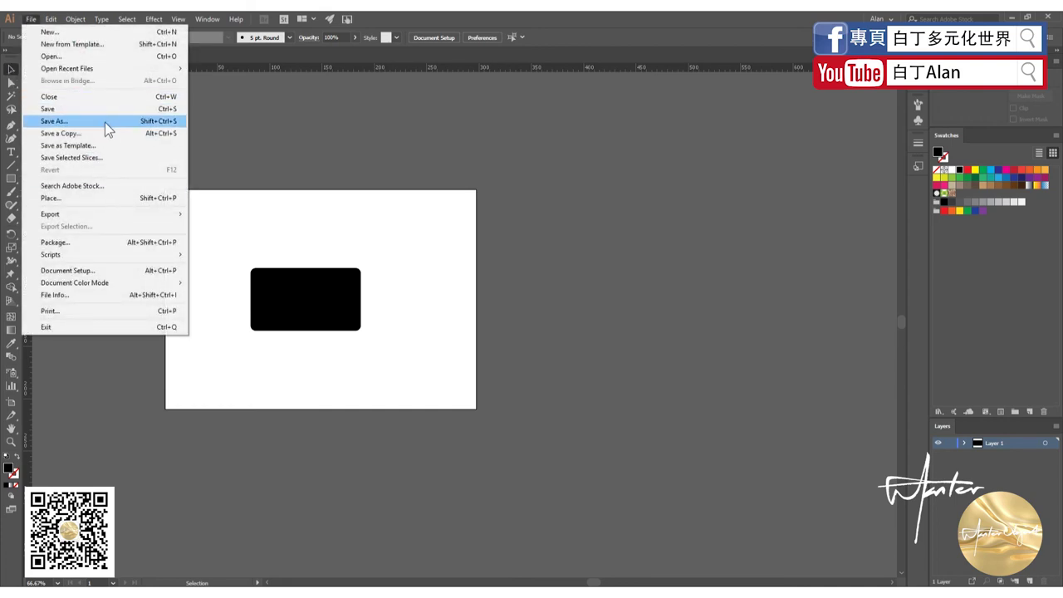
pyautogui.click(105, 122)
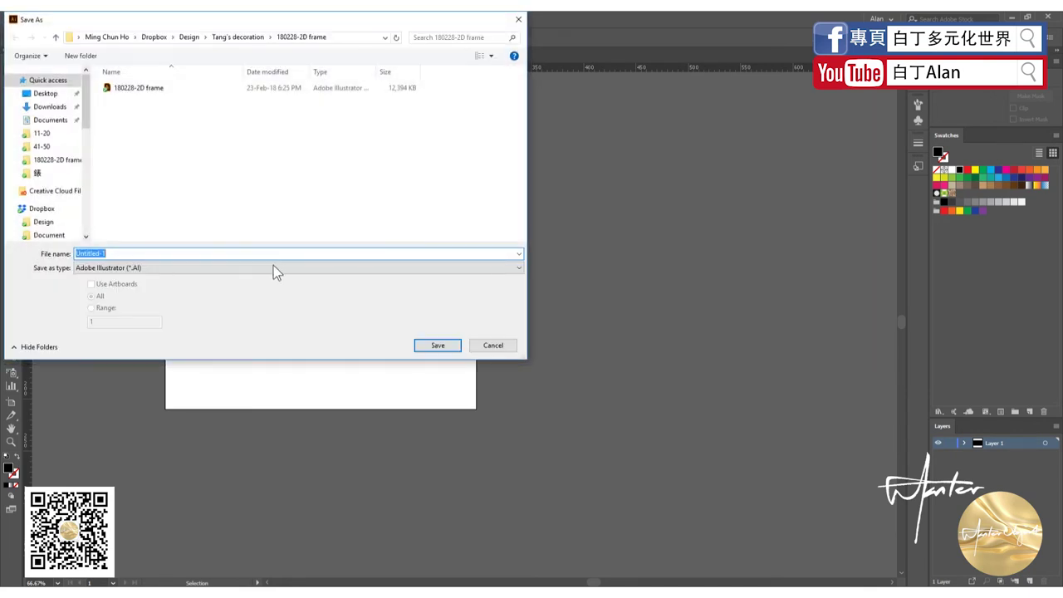
pyautogui.click(45, 93)
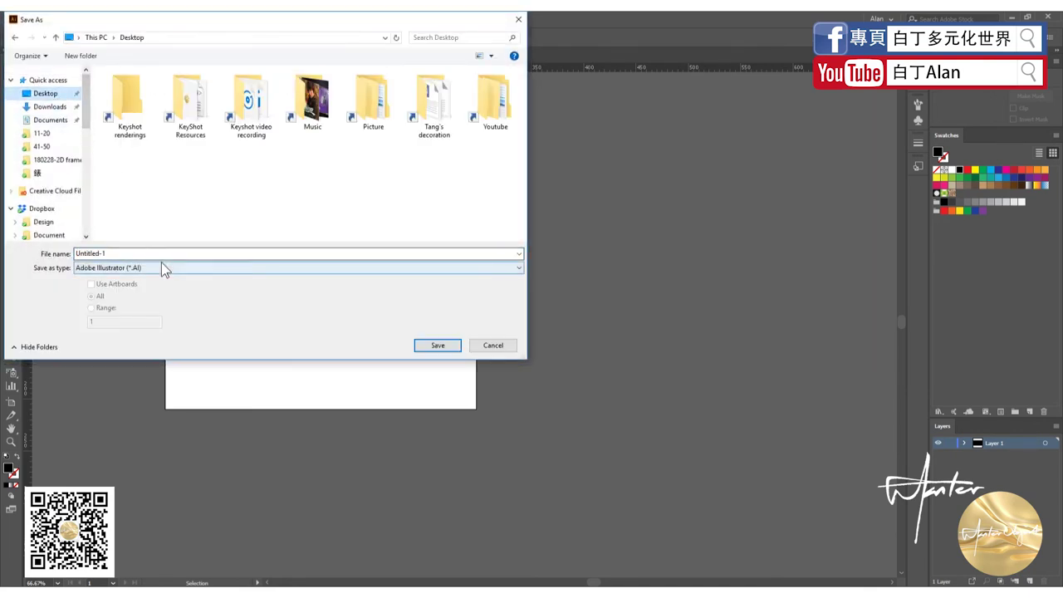
pyautogui.click(161, 266)
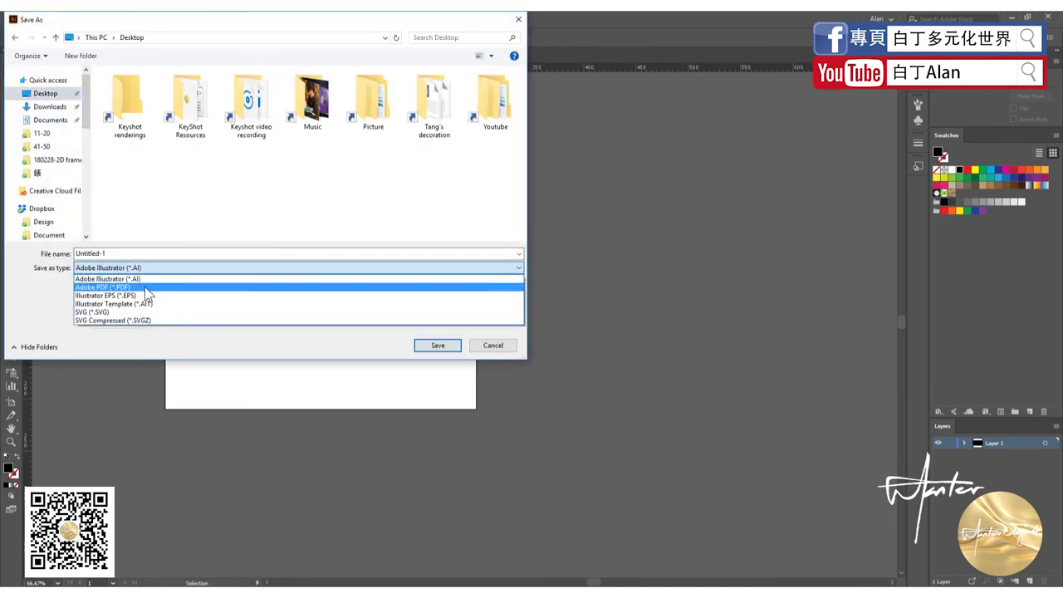
pyautogui.click(147, 287)
pyautogui.click(427, 346)
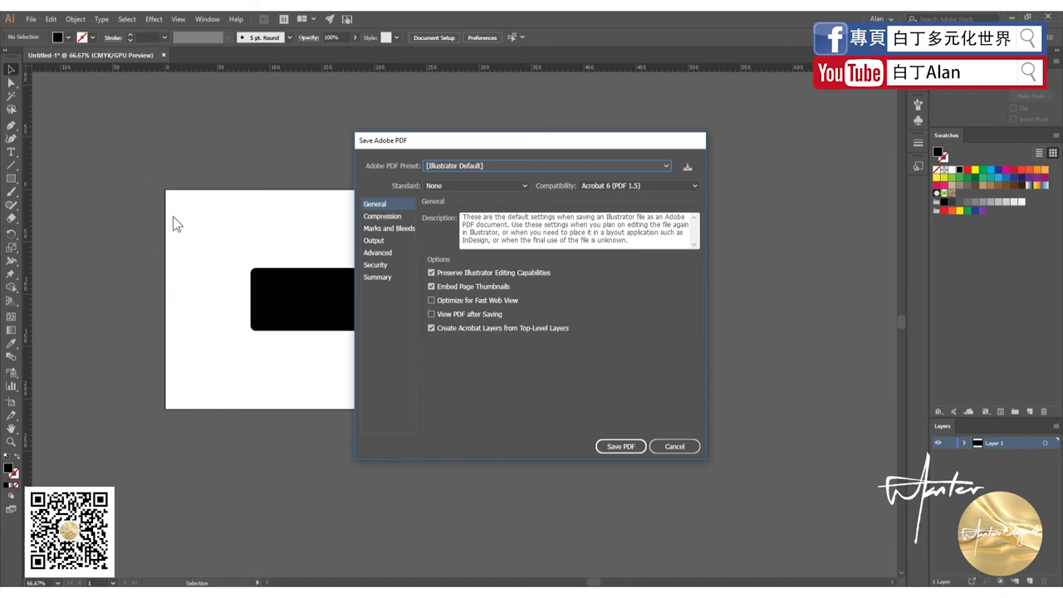
# - Untick Preserve Illustrator Editing Capabilities, choose the [Smallest File Size] preset, and save the PDF
pyautogui.click(448, 166)
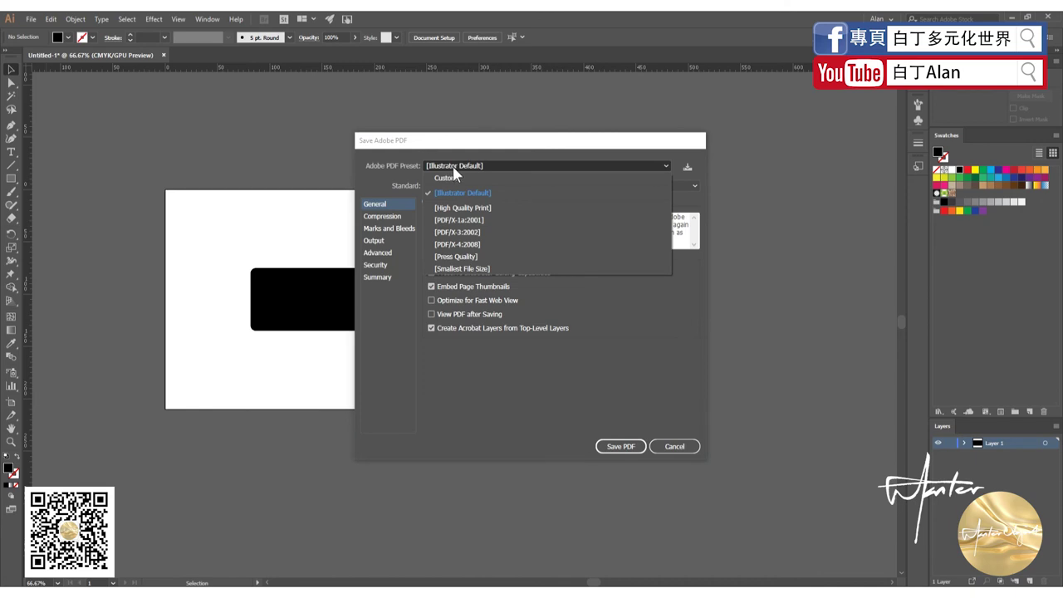
pyautogui.click(453, 166)
pyautogui.click(453, 166)
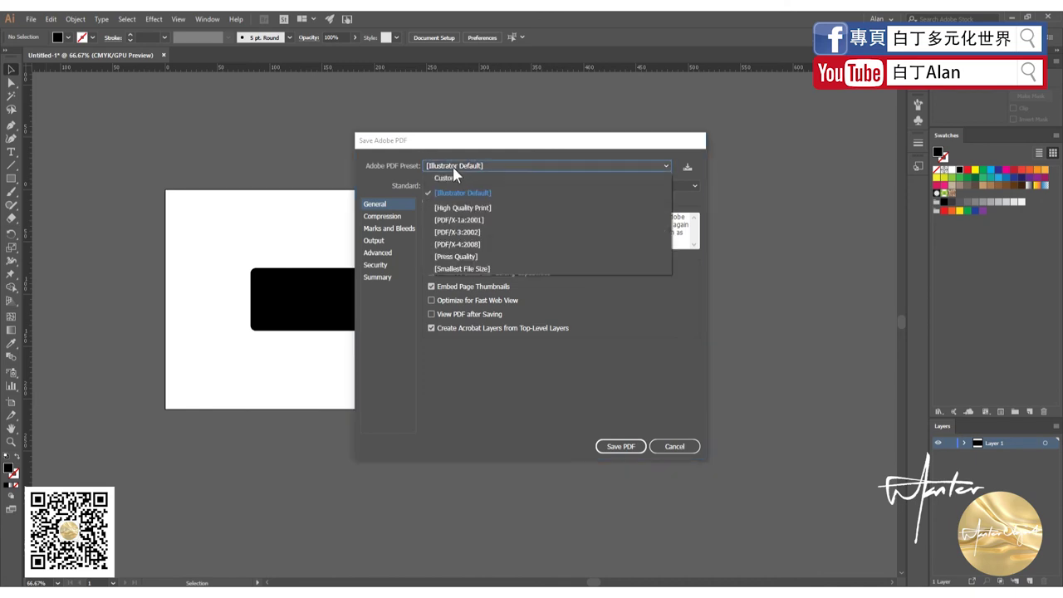
pyautogui.click(463, 208)
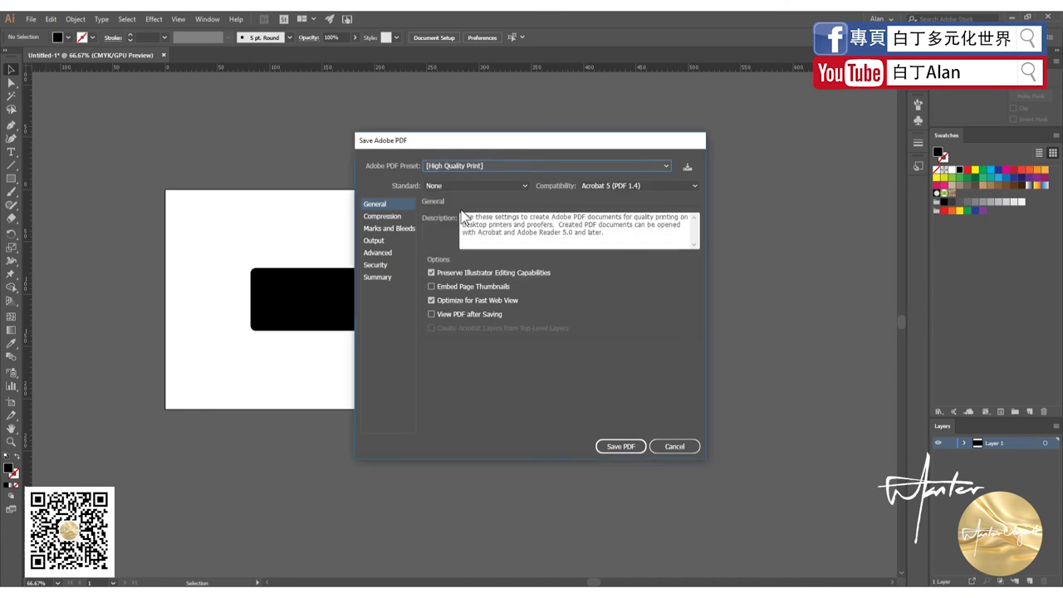
pyautogui.click(456, 277)
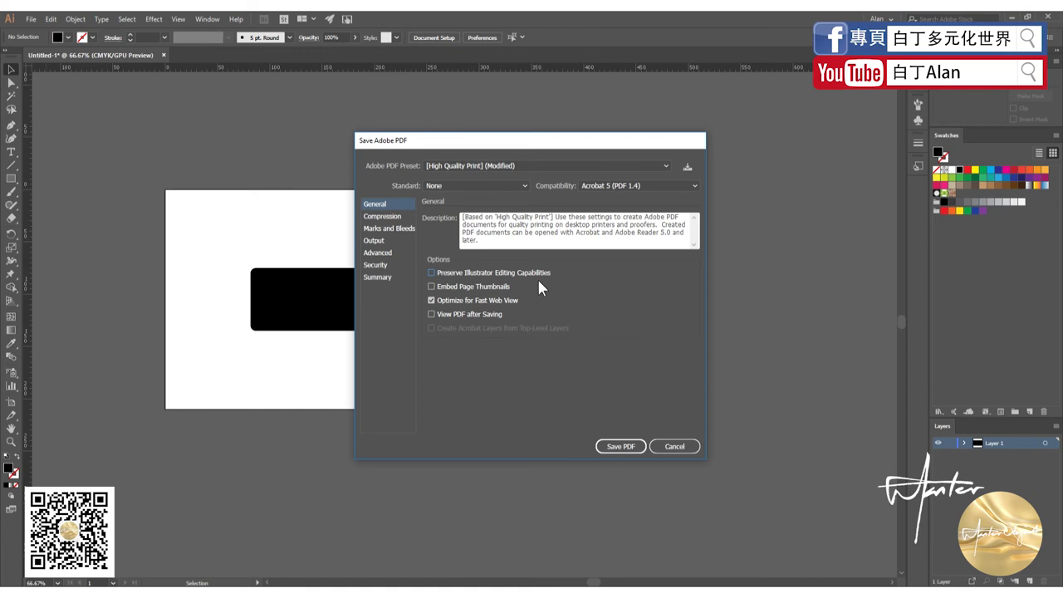
pyautogui.click(471, 170)
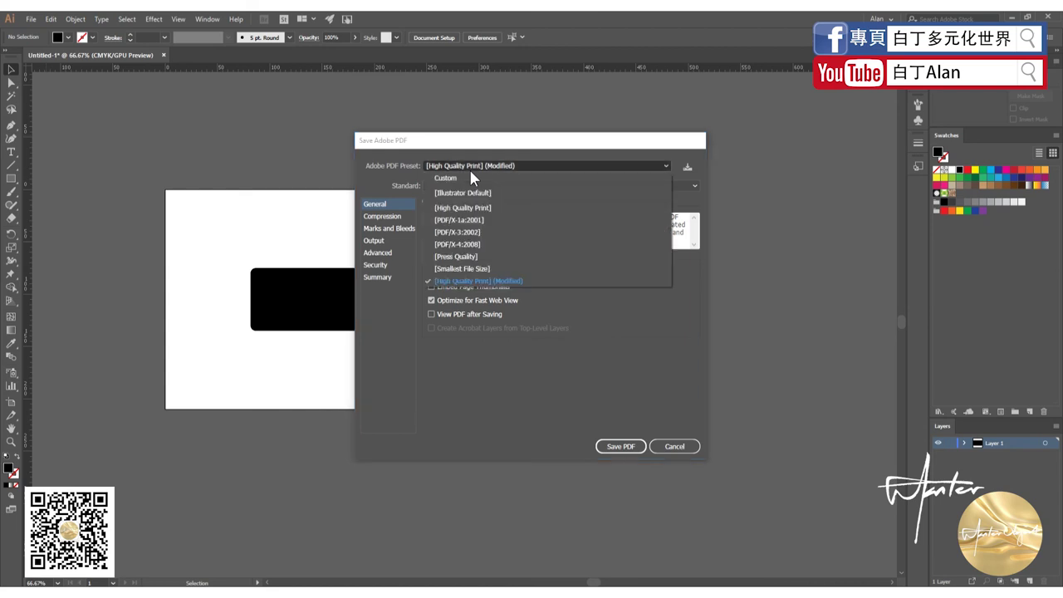
pyautogui.click(465, 268)
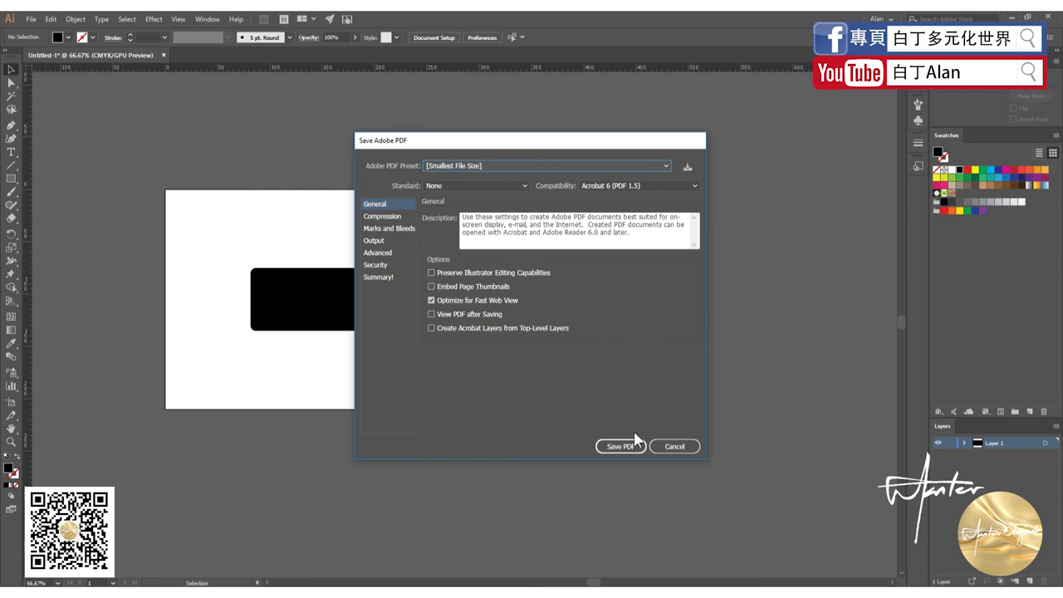
pyautogui.click(674, 446)
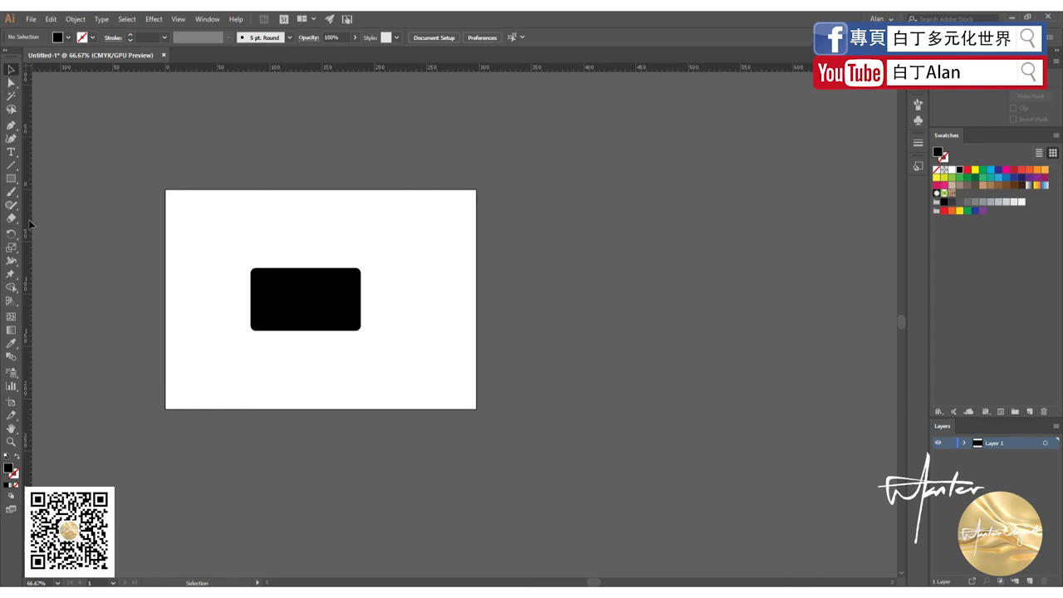
# - Marquee-select the black rounded rectangle and delete it
pyautogui.moveTo(230, 239); pyautogui.dragTo(536, 440)
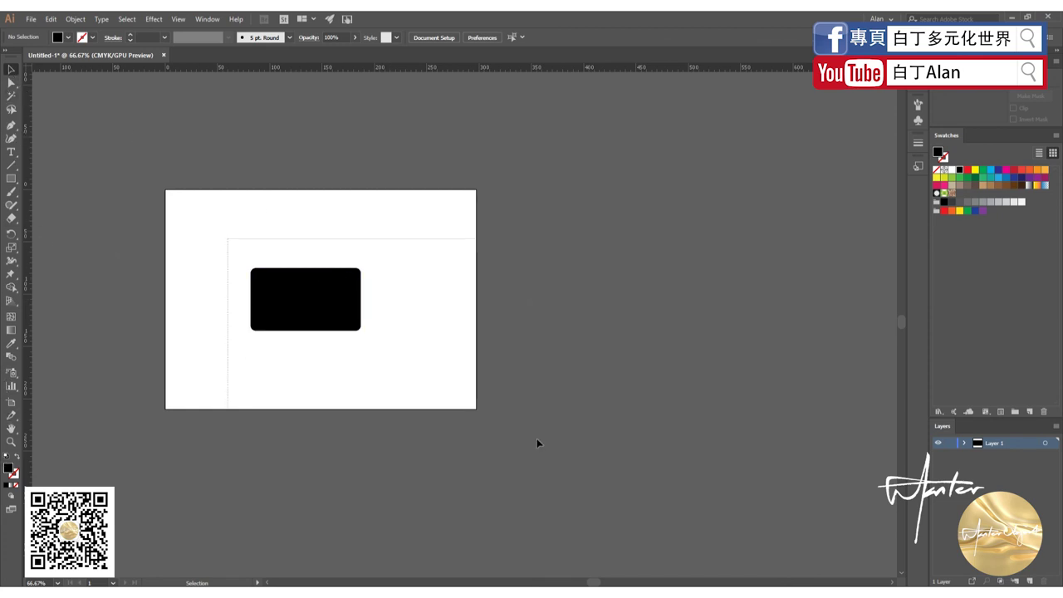
pyautogui.press('Delete')
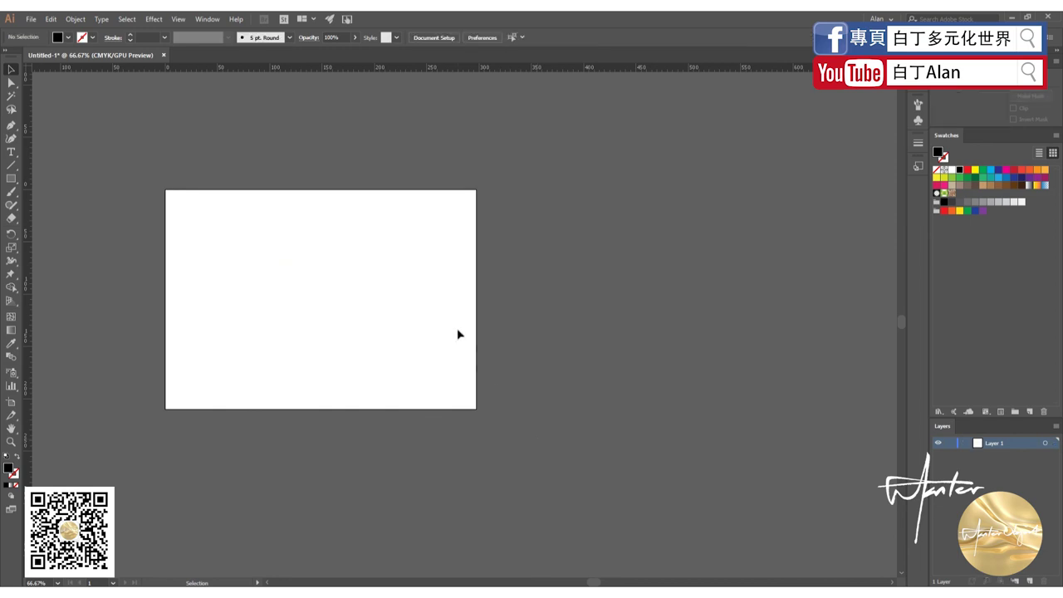
pyautogui.scroll(-1, 457, 334)
pyautogui.scroll(2, 287, 258)
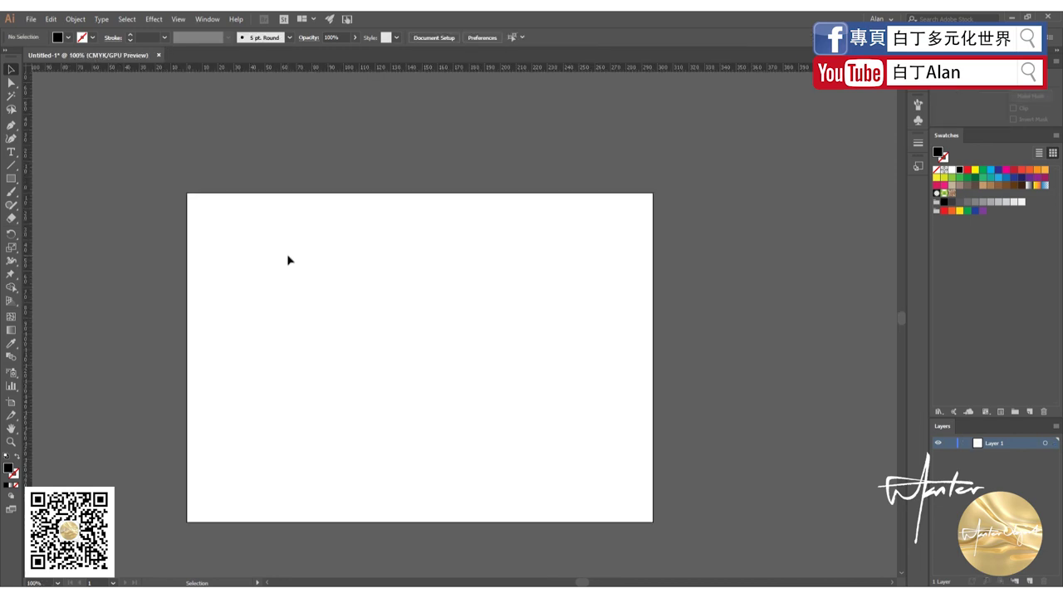
pyautogui.moveTo(181, 191); pyautogui.dragTo(242, 238)
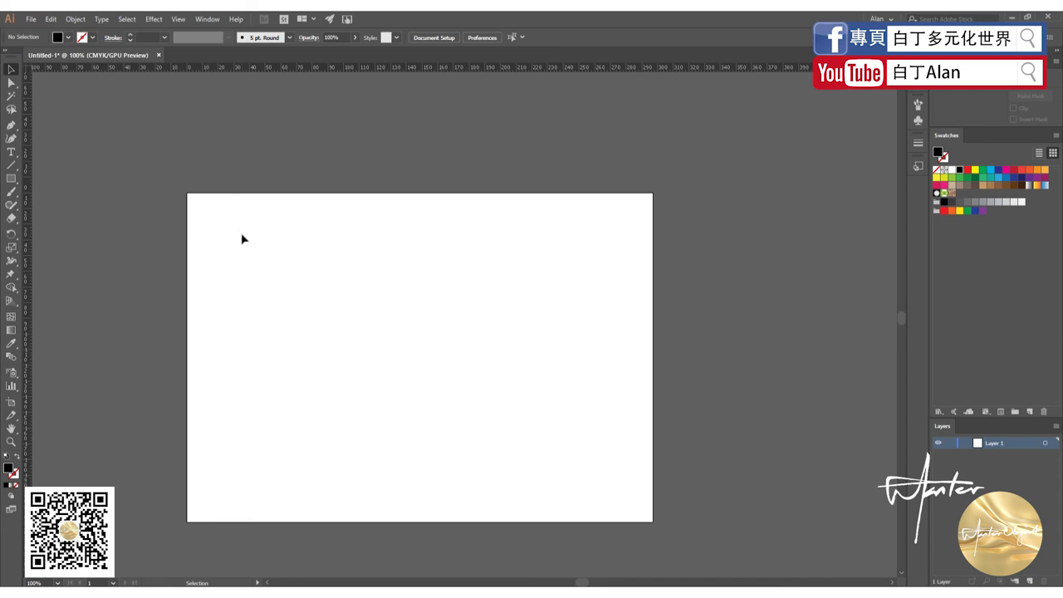